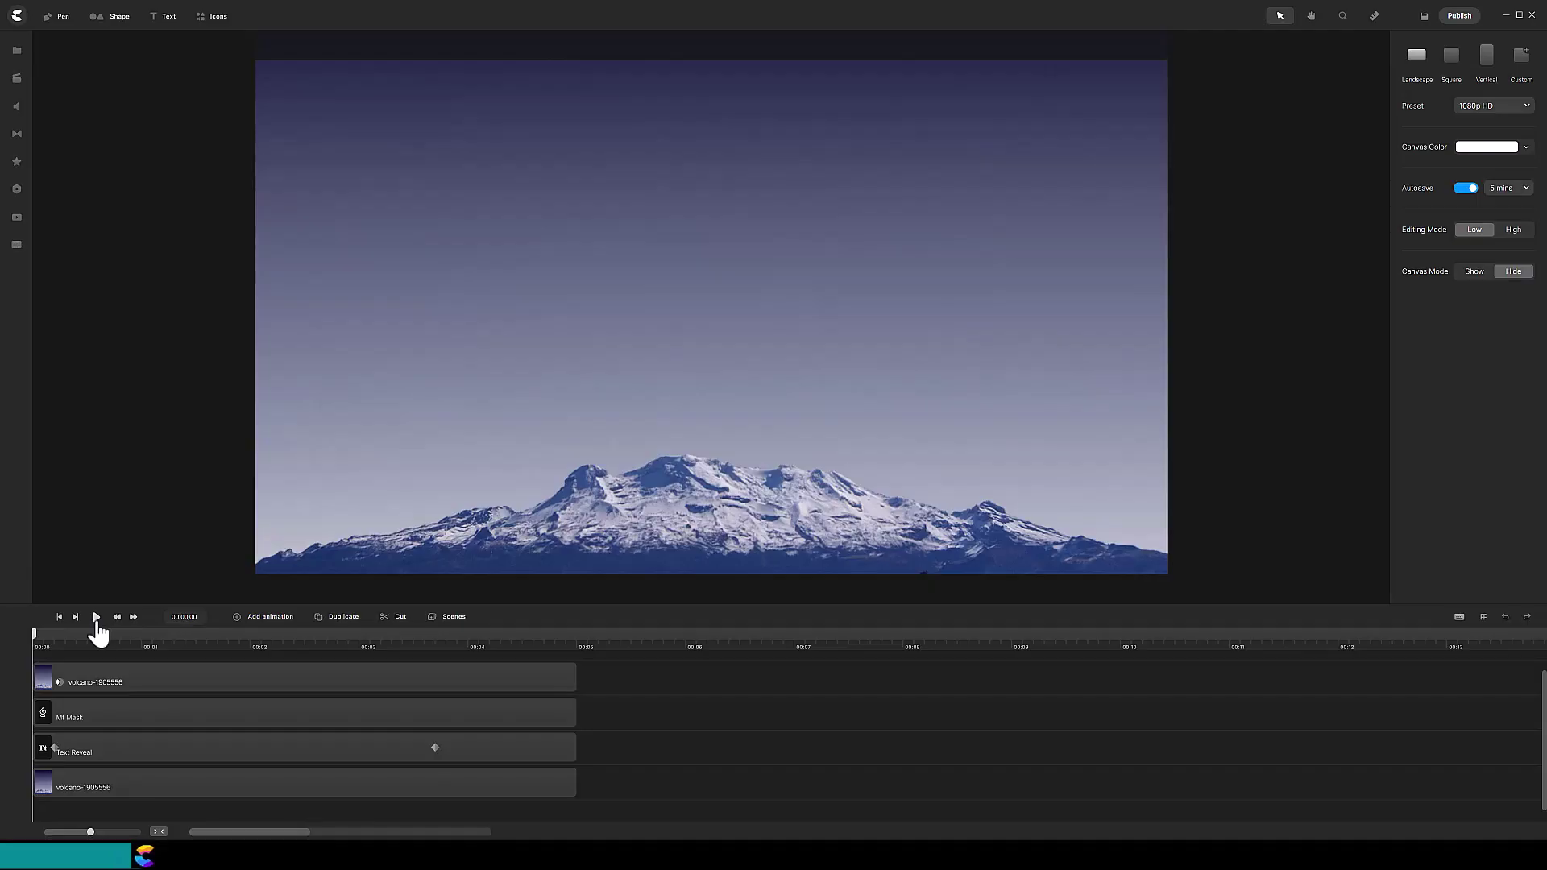
# Preview the Text Reveal animation and pause at 00:03,20 with the text above the ridge.
pyautogui.click(97, 617)
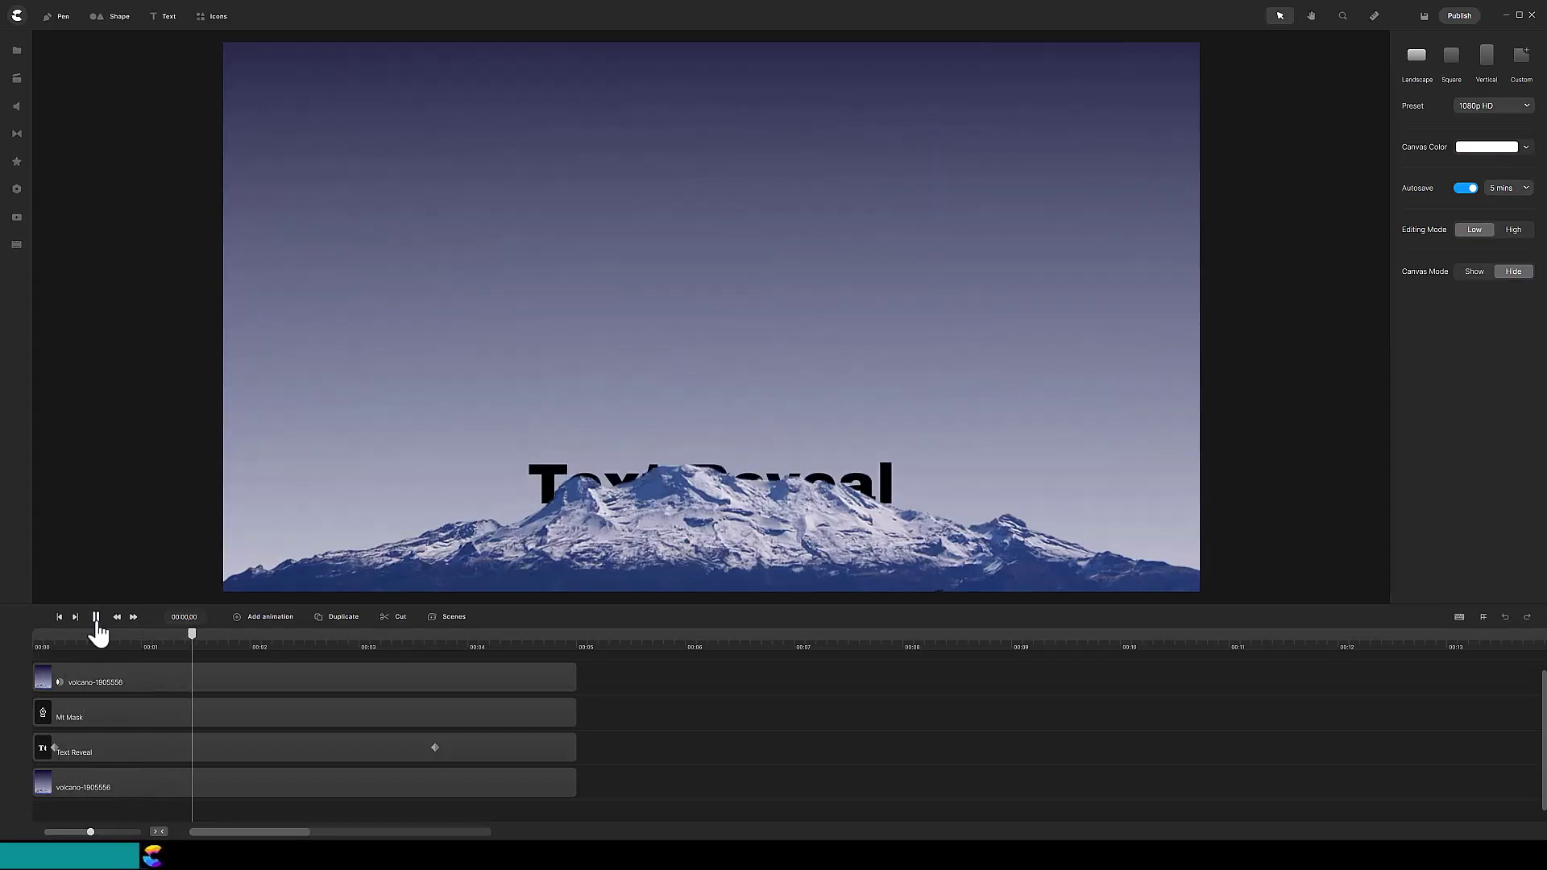
pyautogui.click(95, 617)
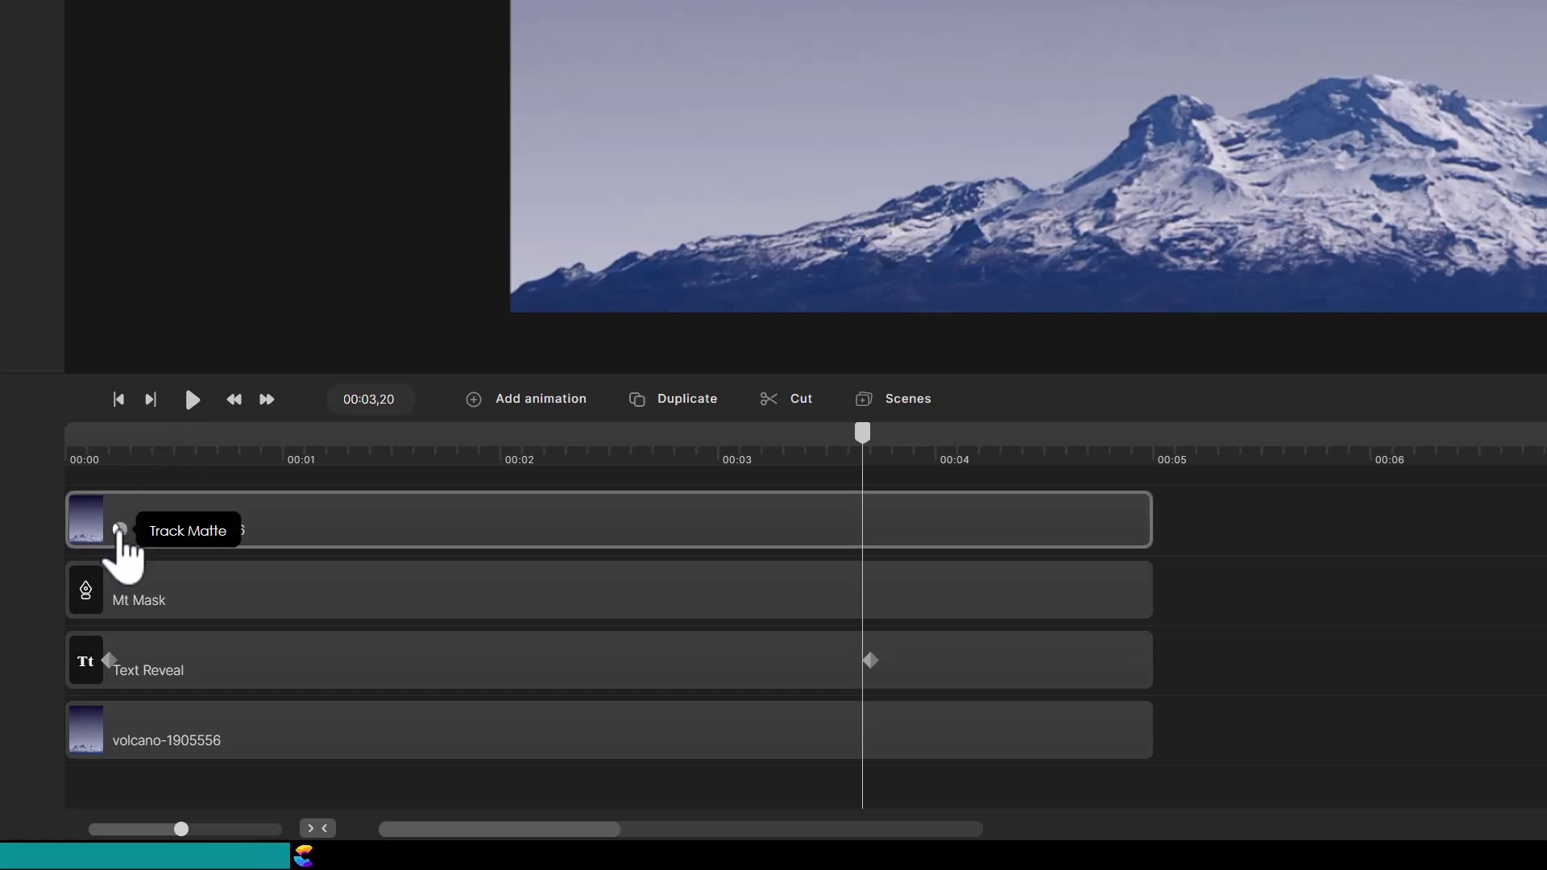
# Hide the bottom volcano image layer.
pyautogui.click(121, 532)
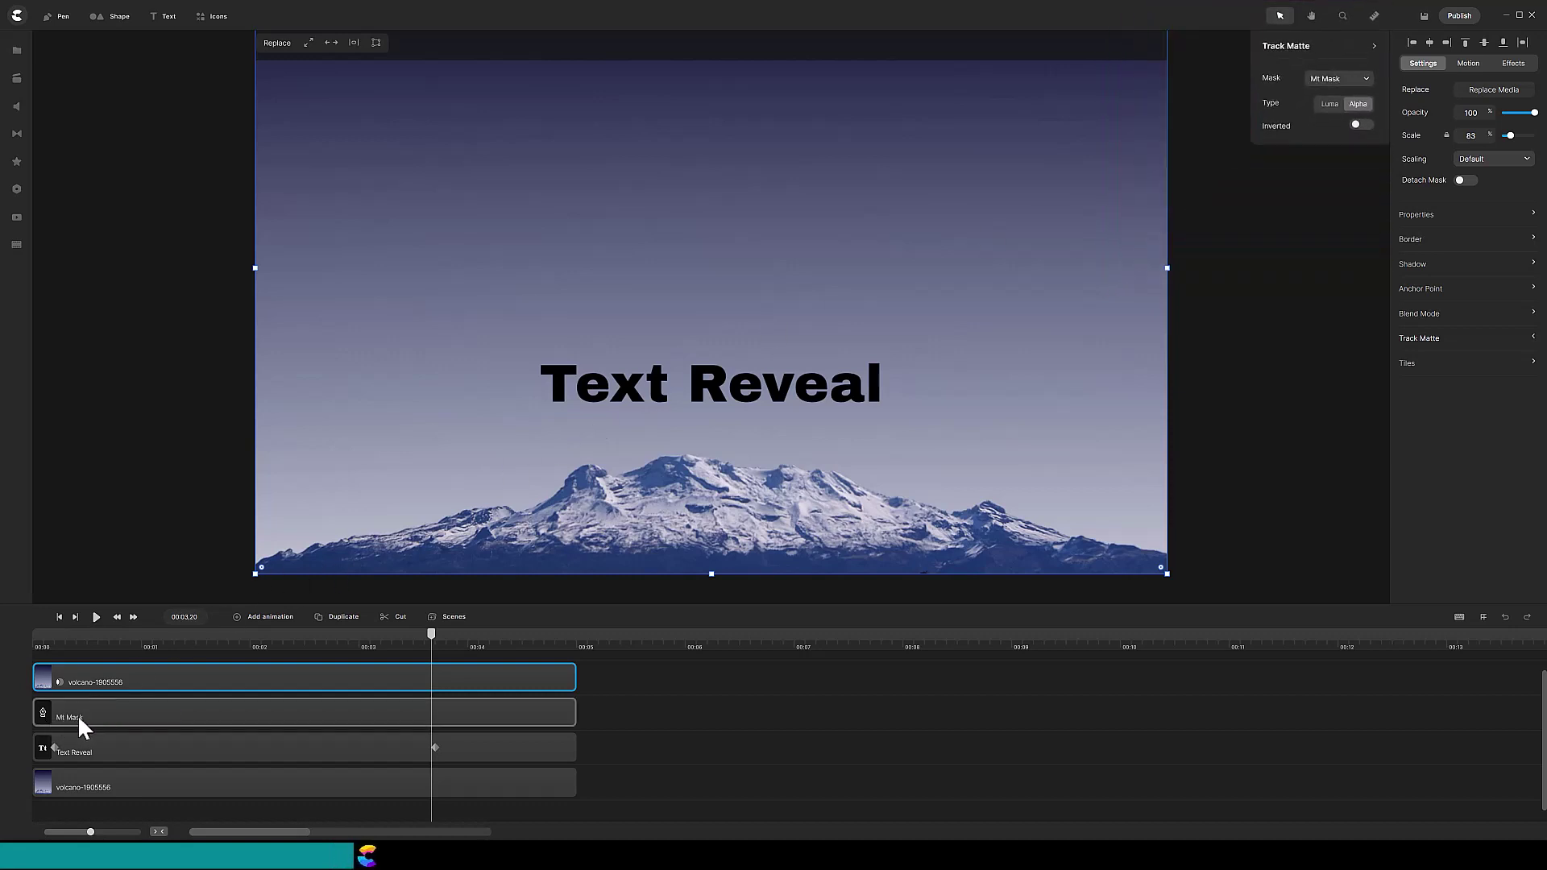
pyautogui.click(118, 794)
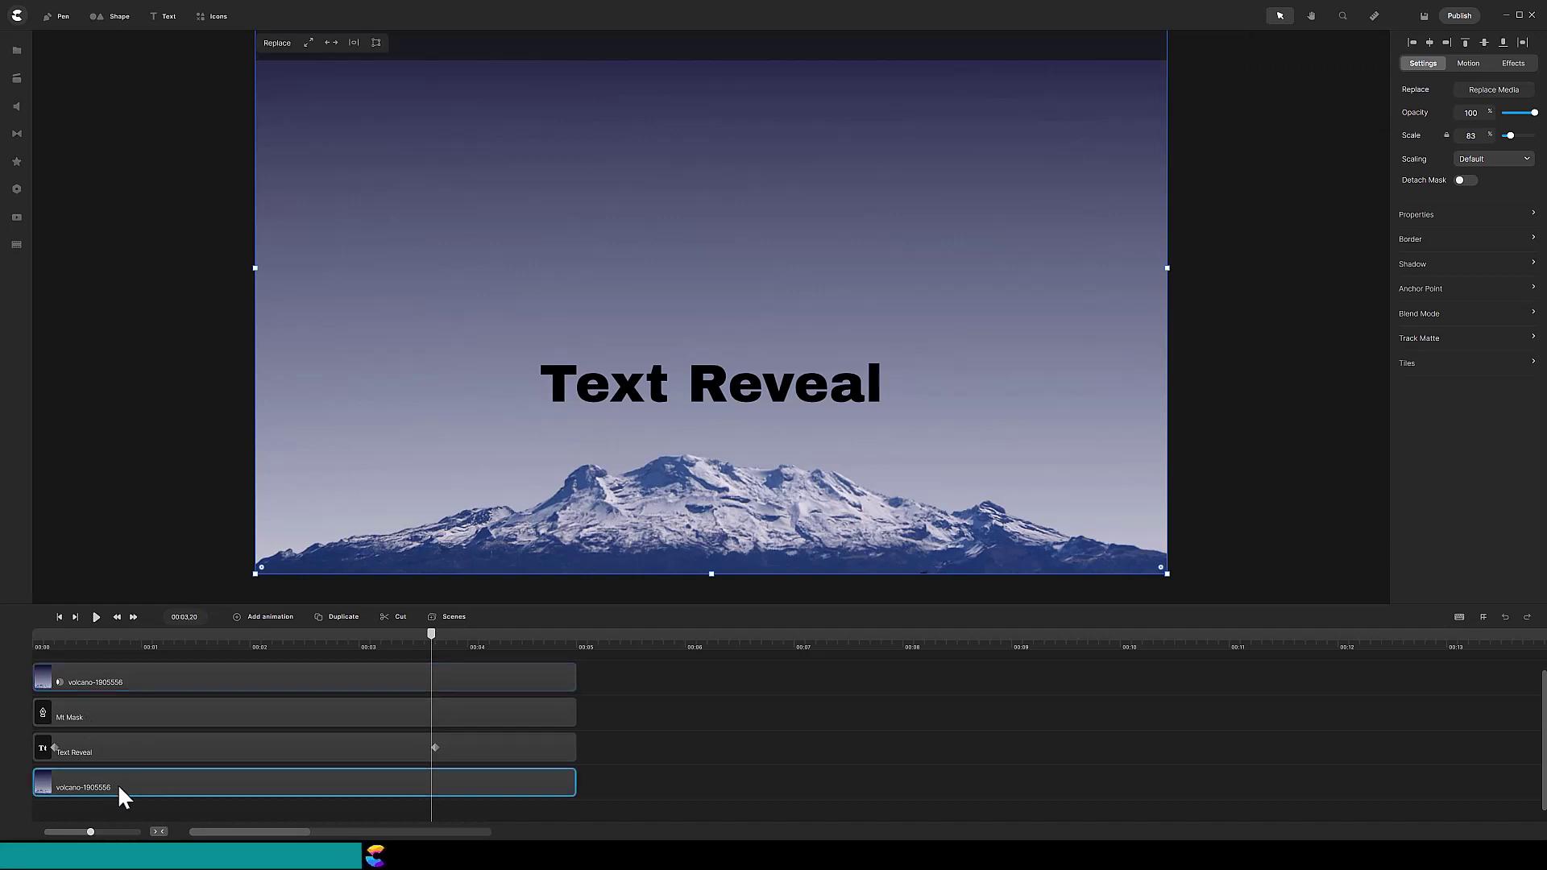
pyautogui.rightClick(121, 792)
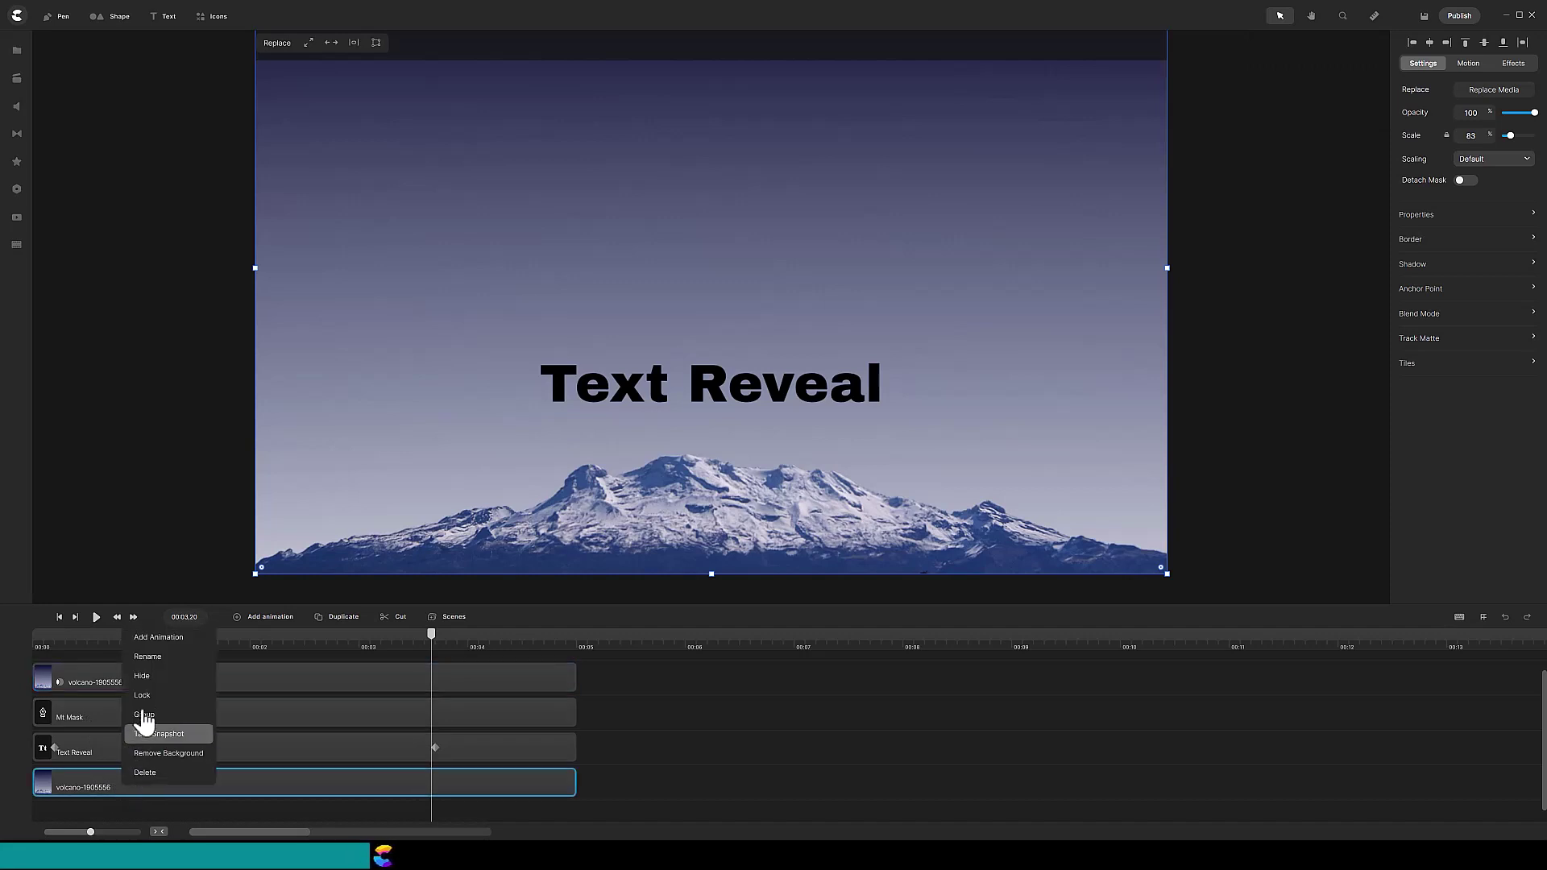
pyautogui.click(145, 677)
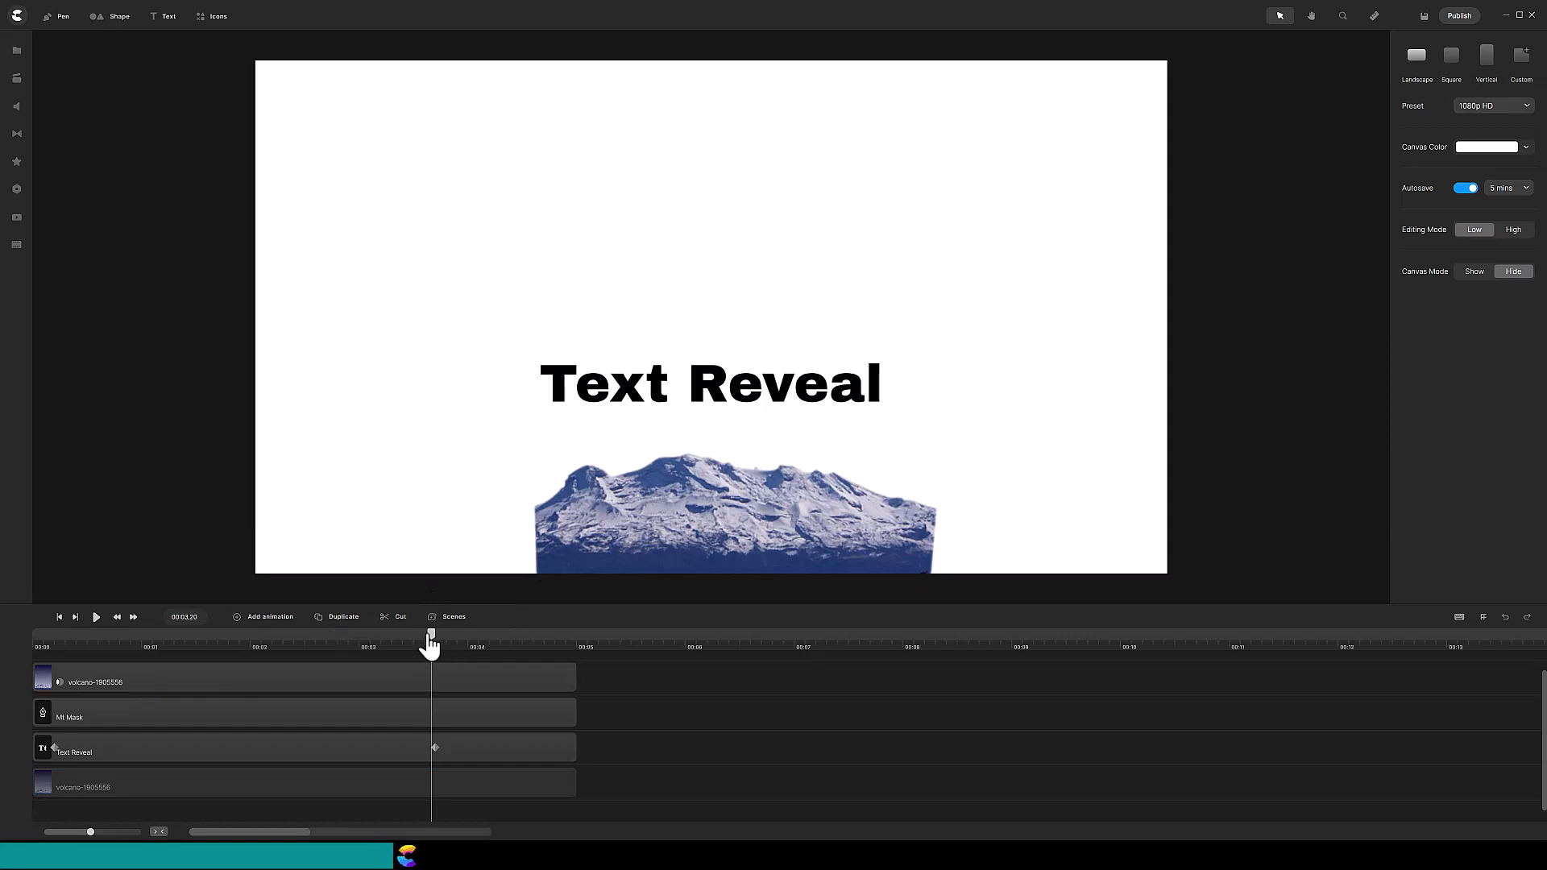
# Scrub the preview to 00:02,01 and show the bottom volcano layer again.
pyautogui.moveTo(437, 639); pyautogui.dragTo(333, 640)
pyautogui.moveTo(240, 649)
pyautogui.mouseDown()
pyautogui.moveTo(79, 654)
pyautogui.moveTo(254, 649)
pyautogui.mouseUp()
pyautogui.click(292, 786)
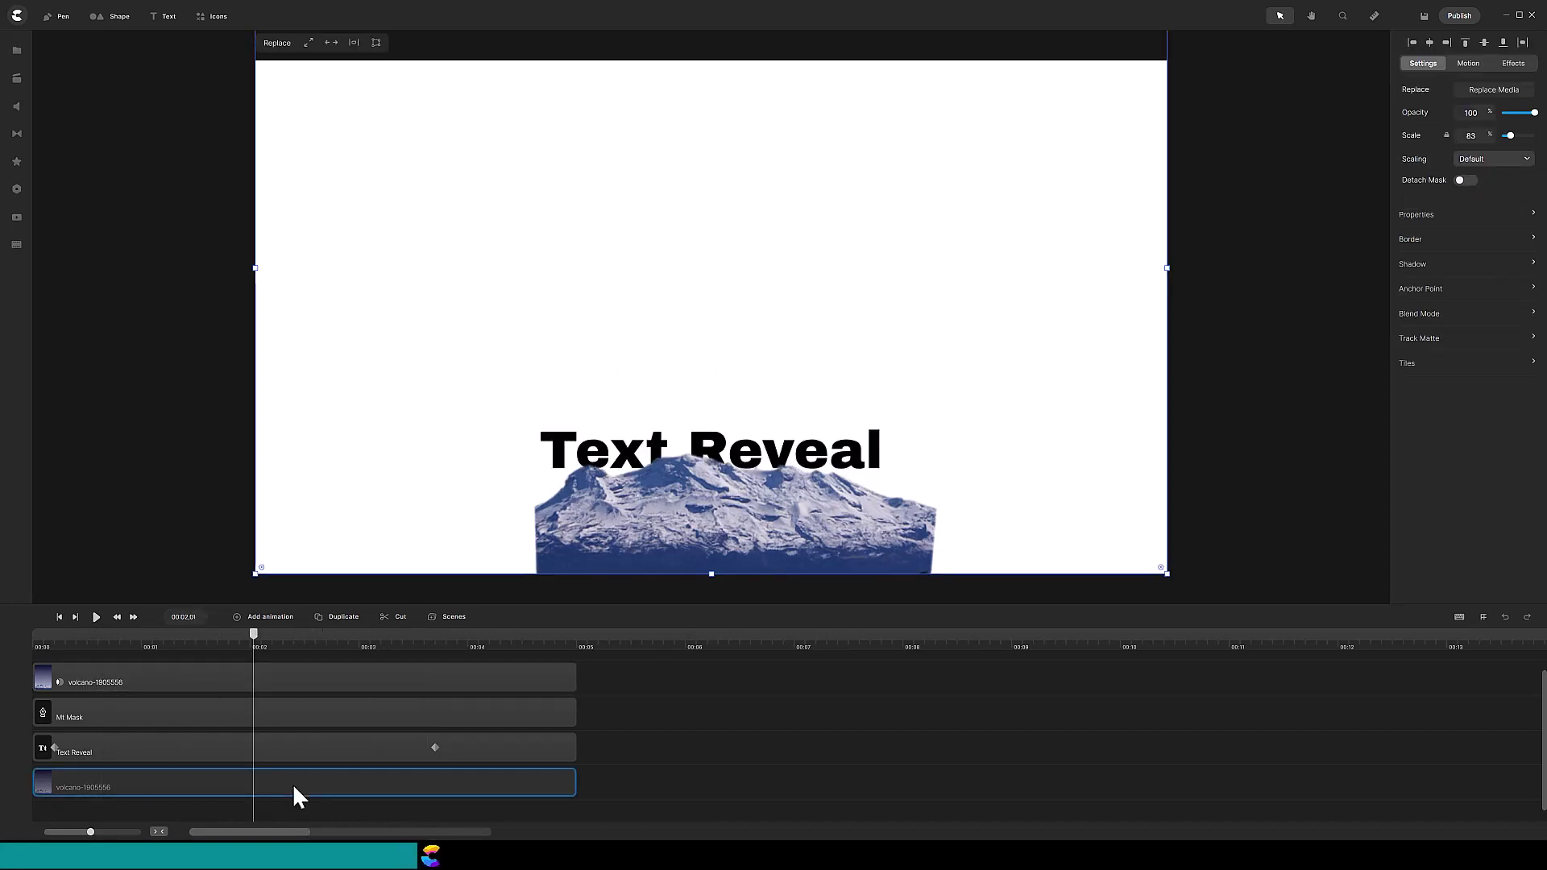
pyautogui.rightClick(292, 785)
pyautogui.click(321, 677)
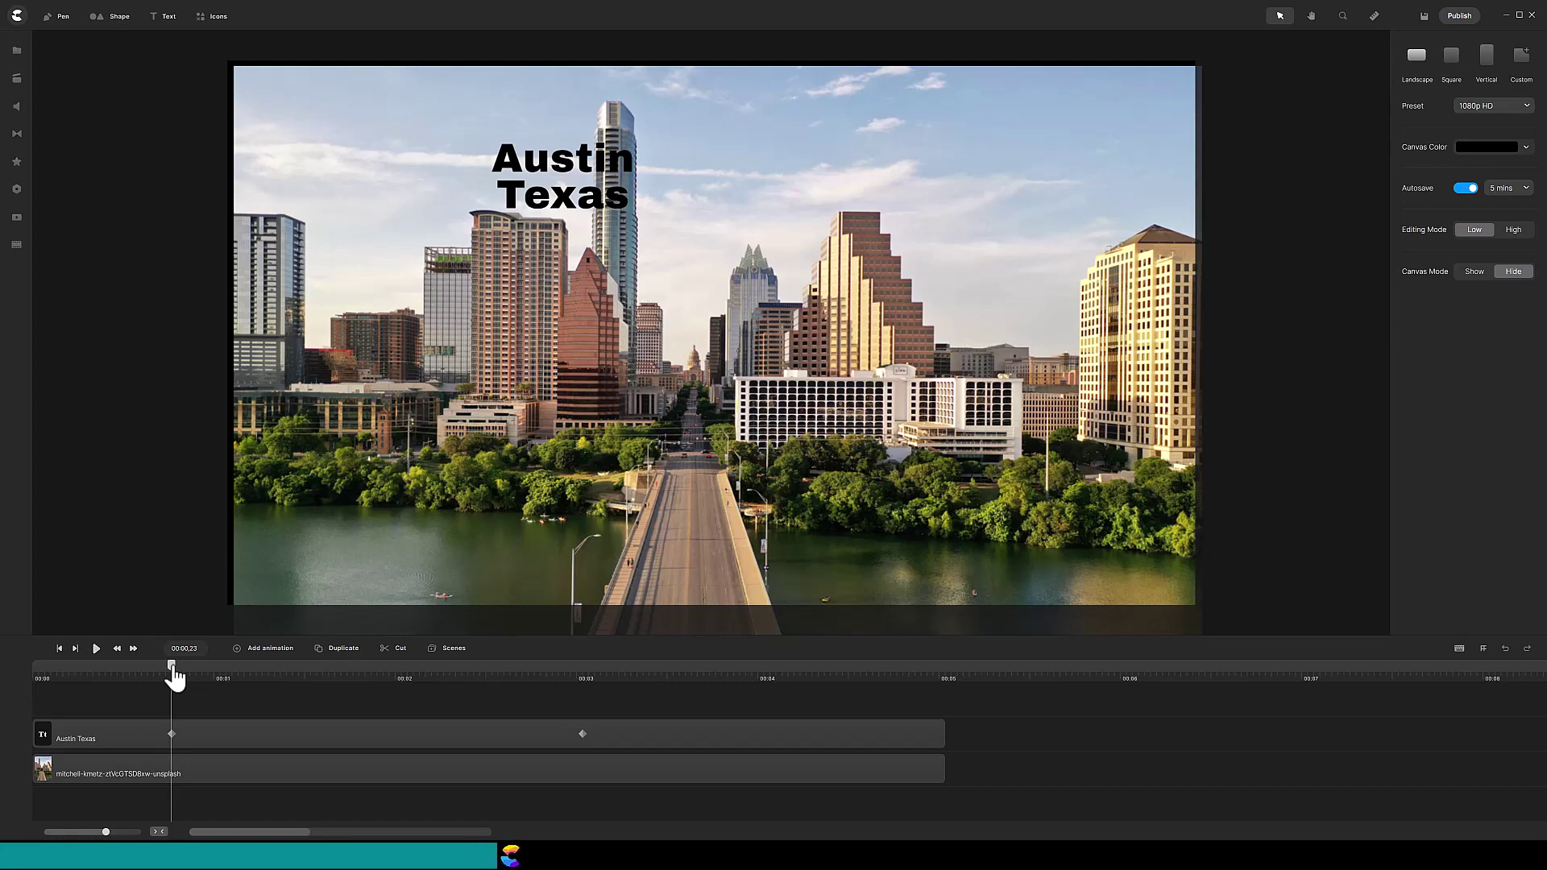
# Play the Austin Texas animation, stop at 00:03,09, and return to the beginning.
pyautogui.press('space')
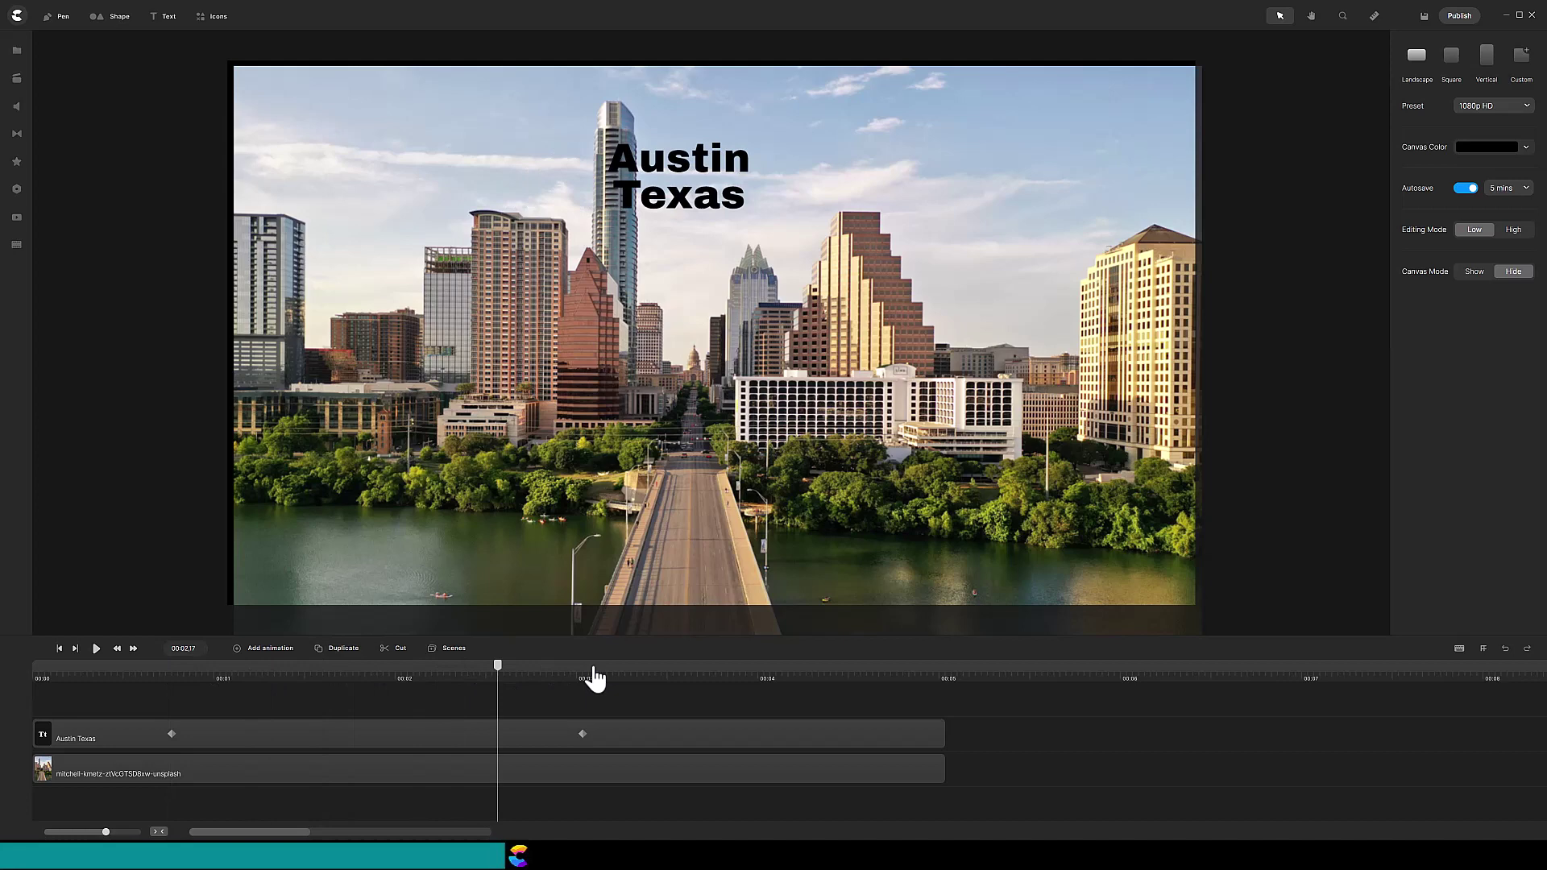
pyautogui.click(632, 675)
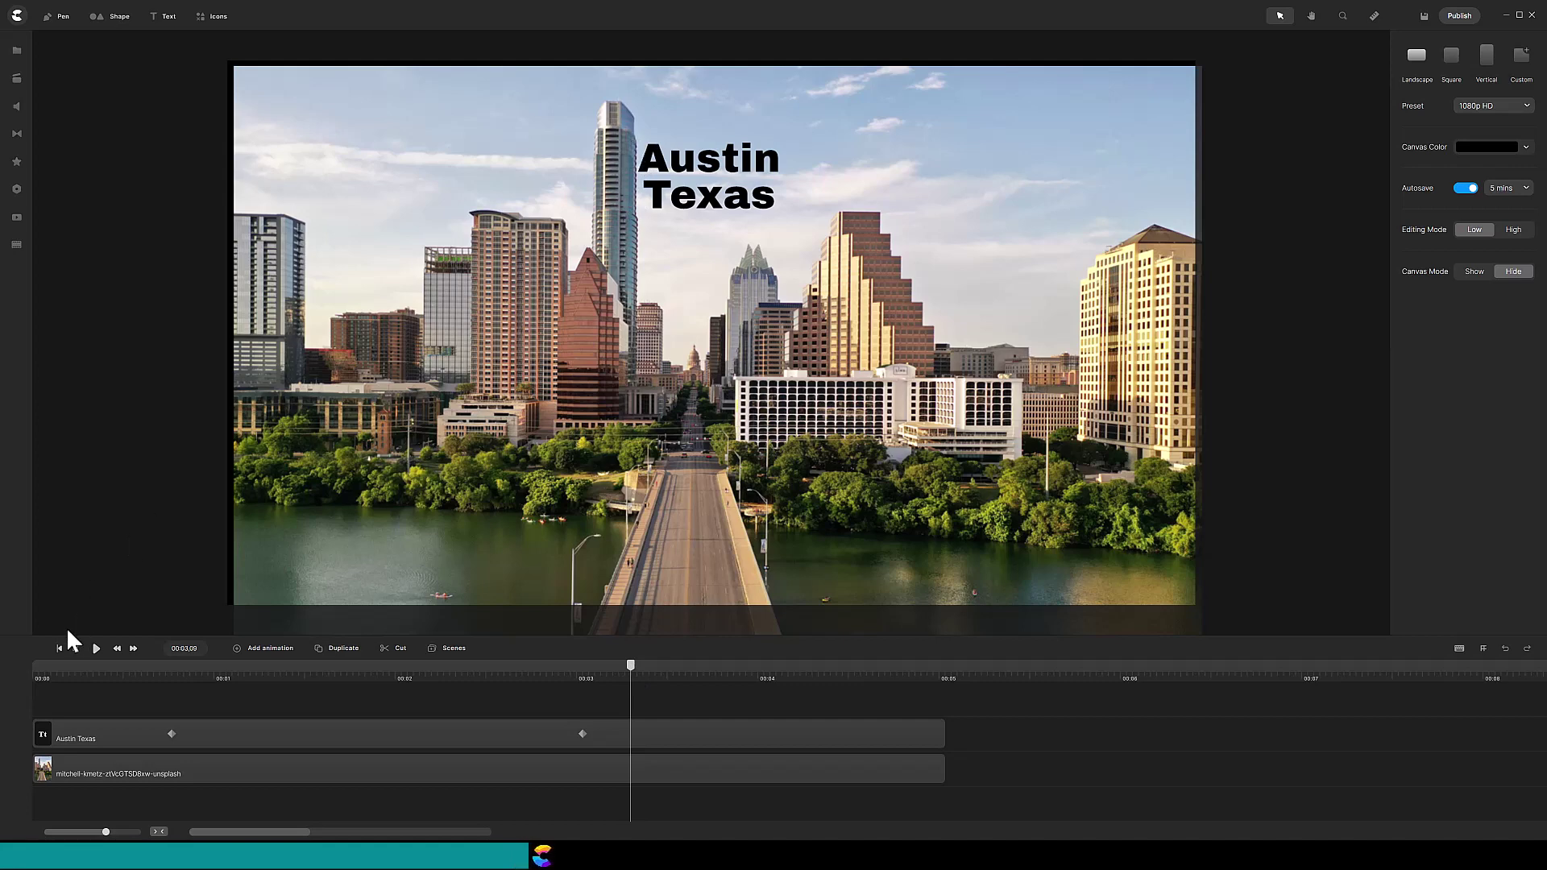
pyautogui.click(59, 648)
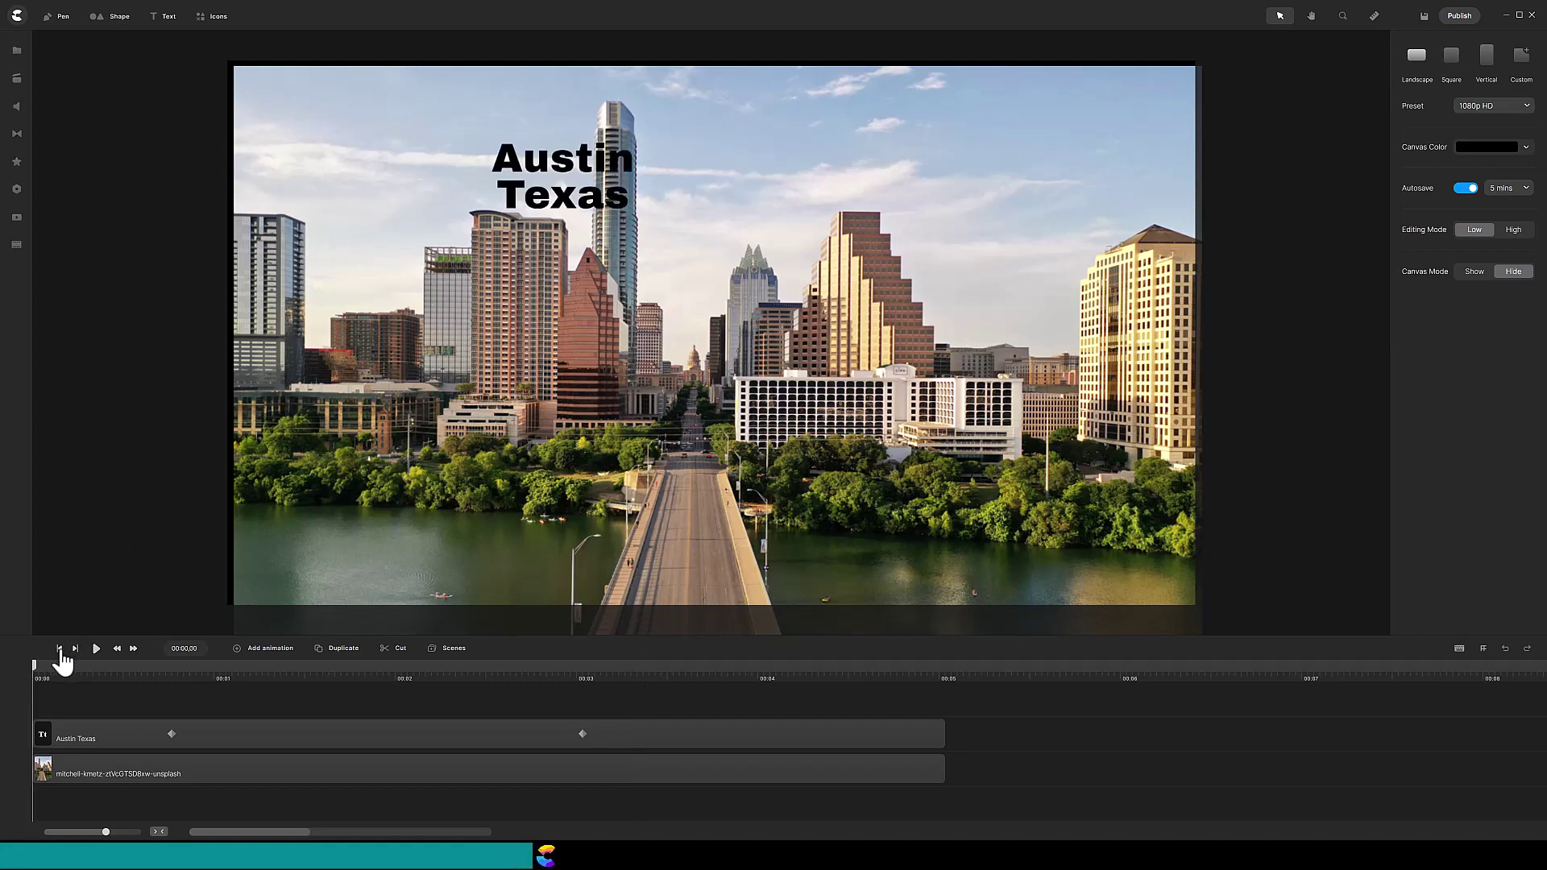
# Add a blue Rounded Rect and shrink it to scale 22 over the Austin title.
pyautogui.click(119, 20)
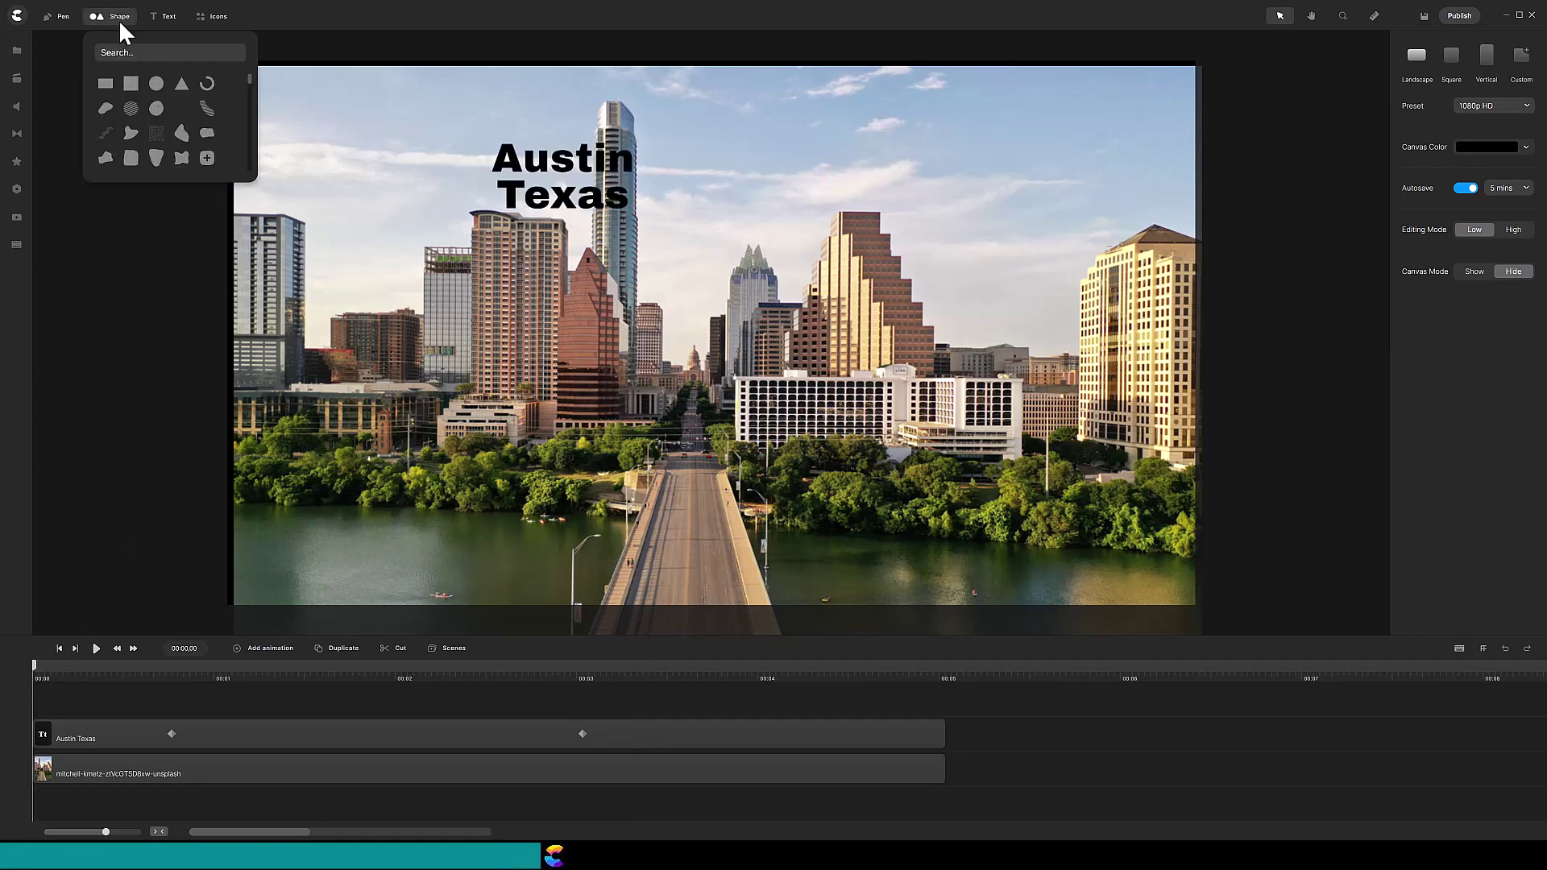
pyautogui.click(106, 84)
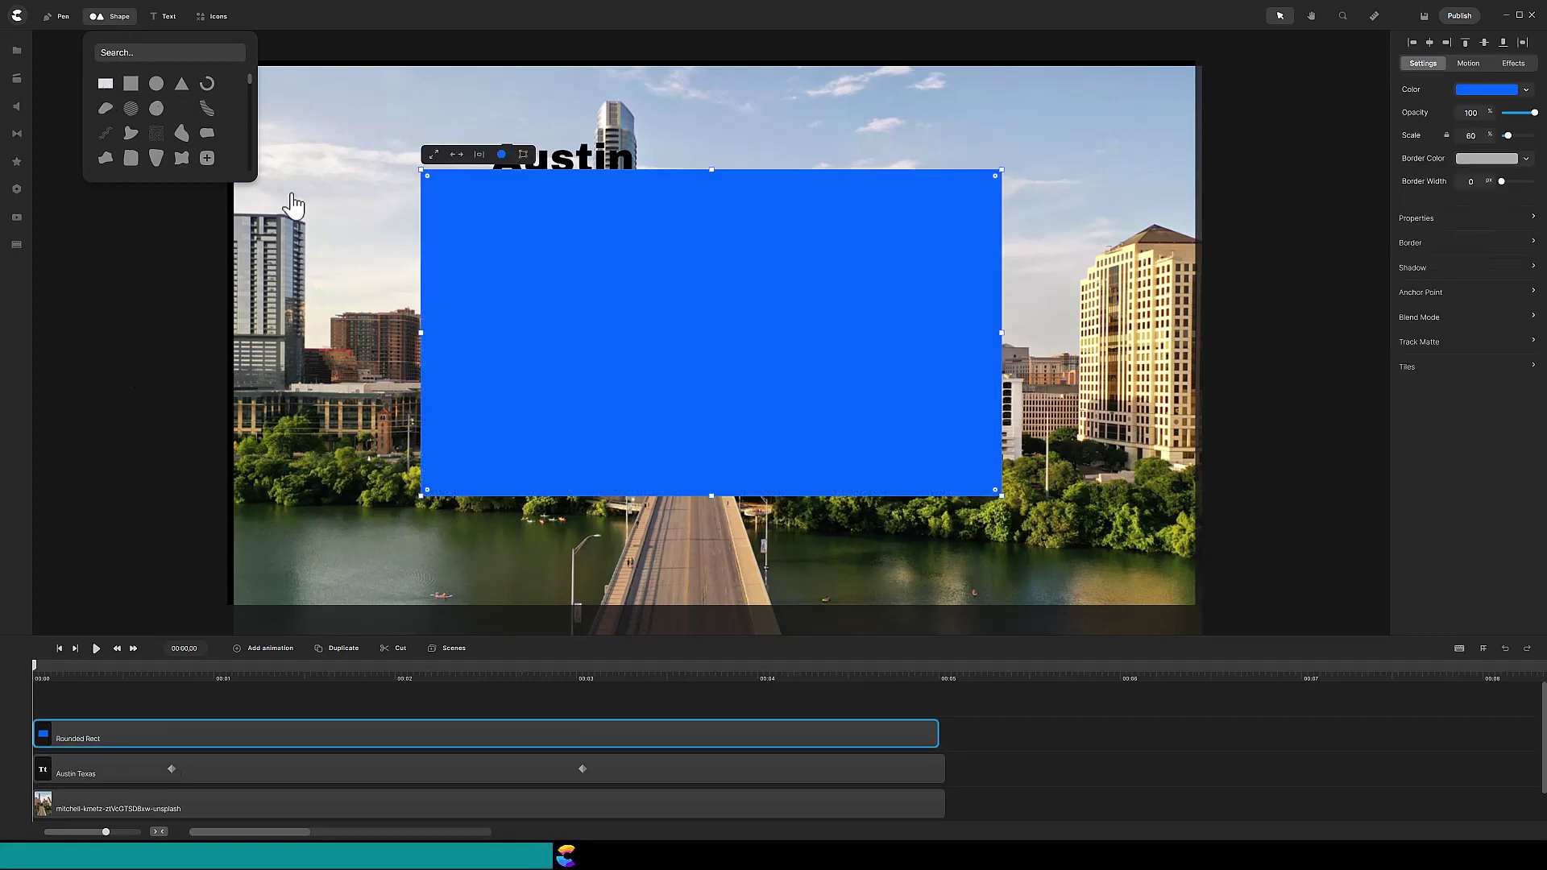
pyautogui.moveTo(981, 485); pyautogui.dragTo(592, 220)
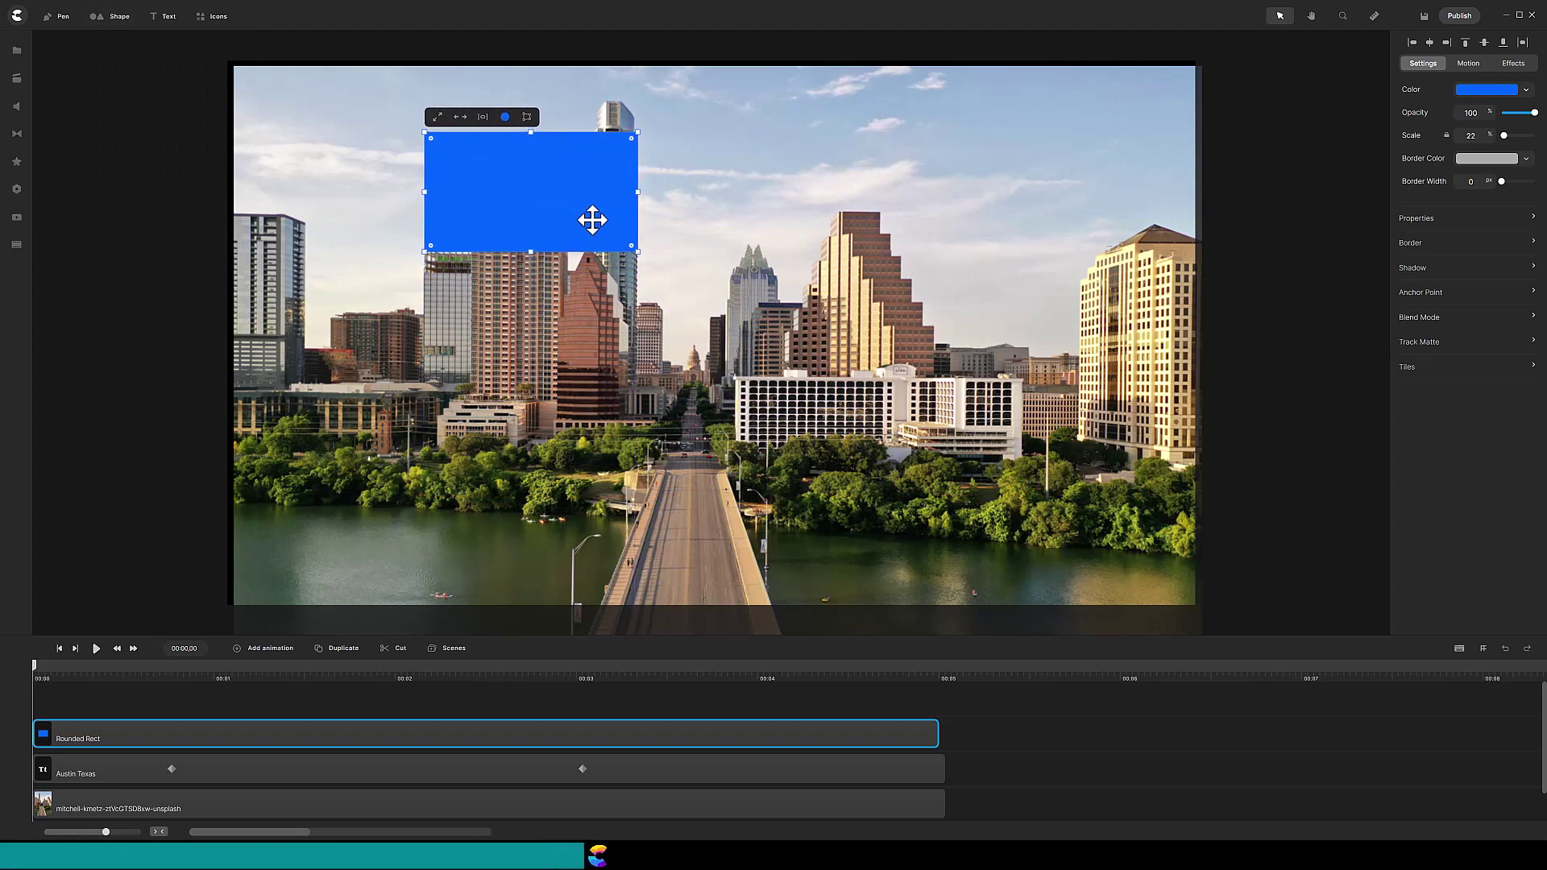
# Move the skyline image layer to the top of the layer stack.
pyautogui.click(303, 807)
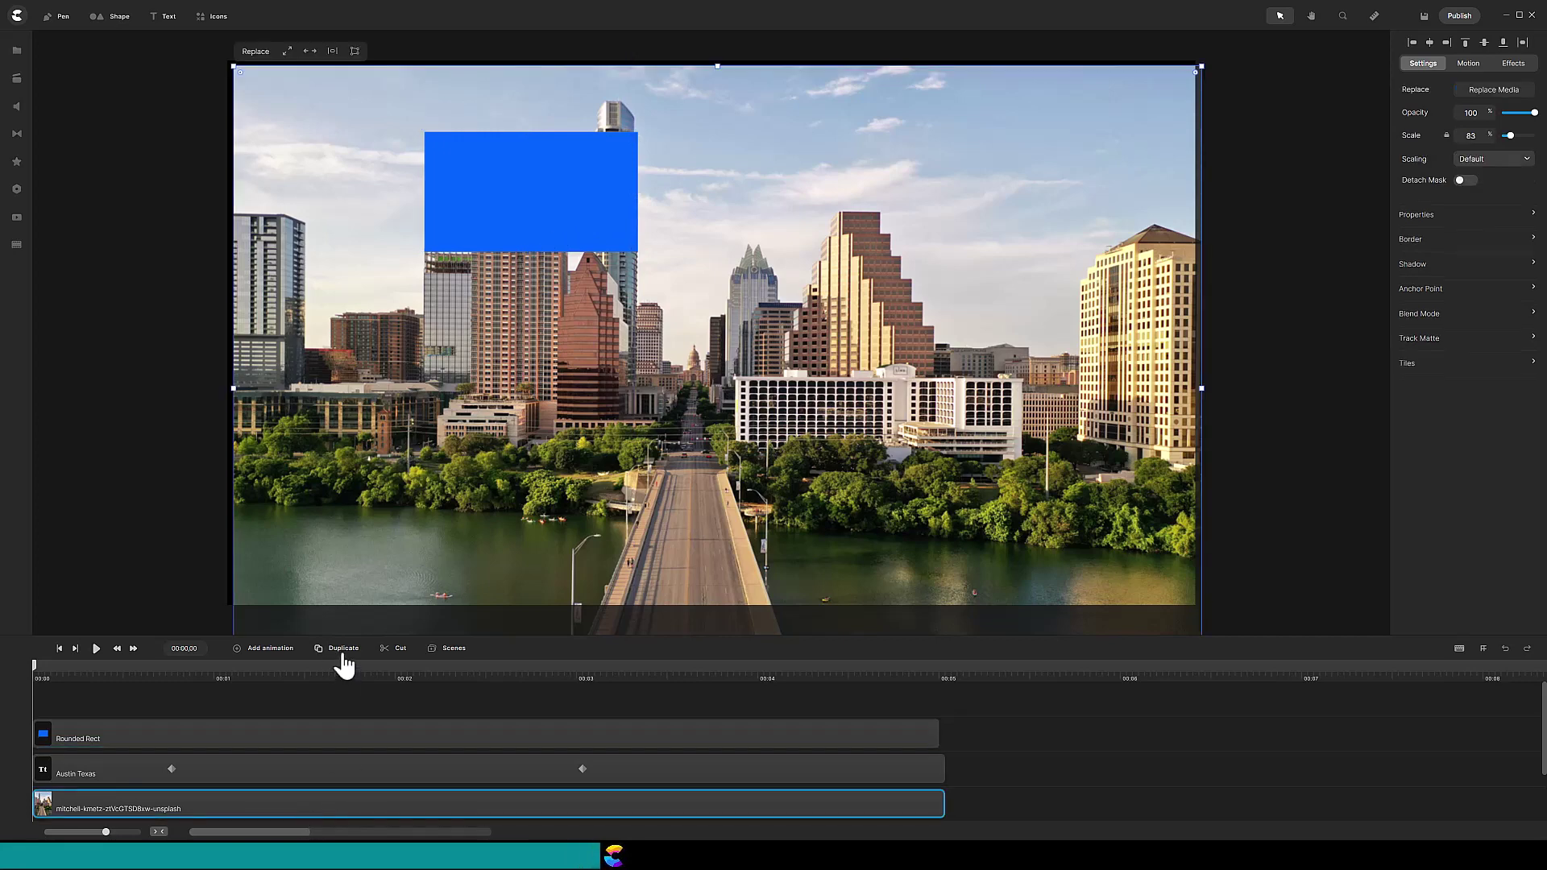
pyautogui.moveTo(274, 807); pyautogui.dragTo(249, 710)
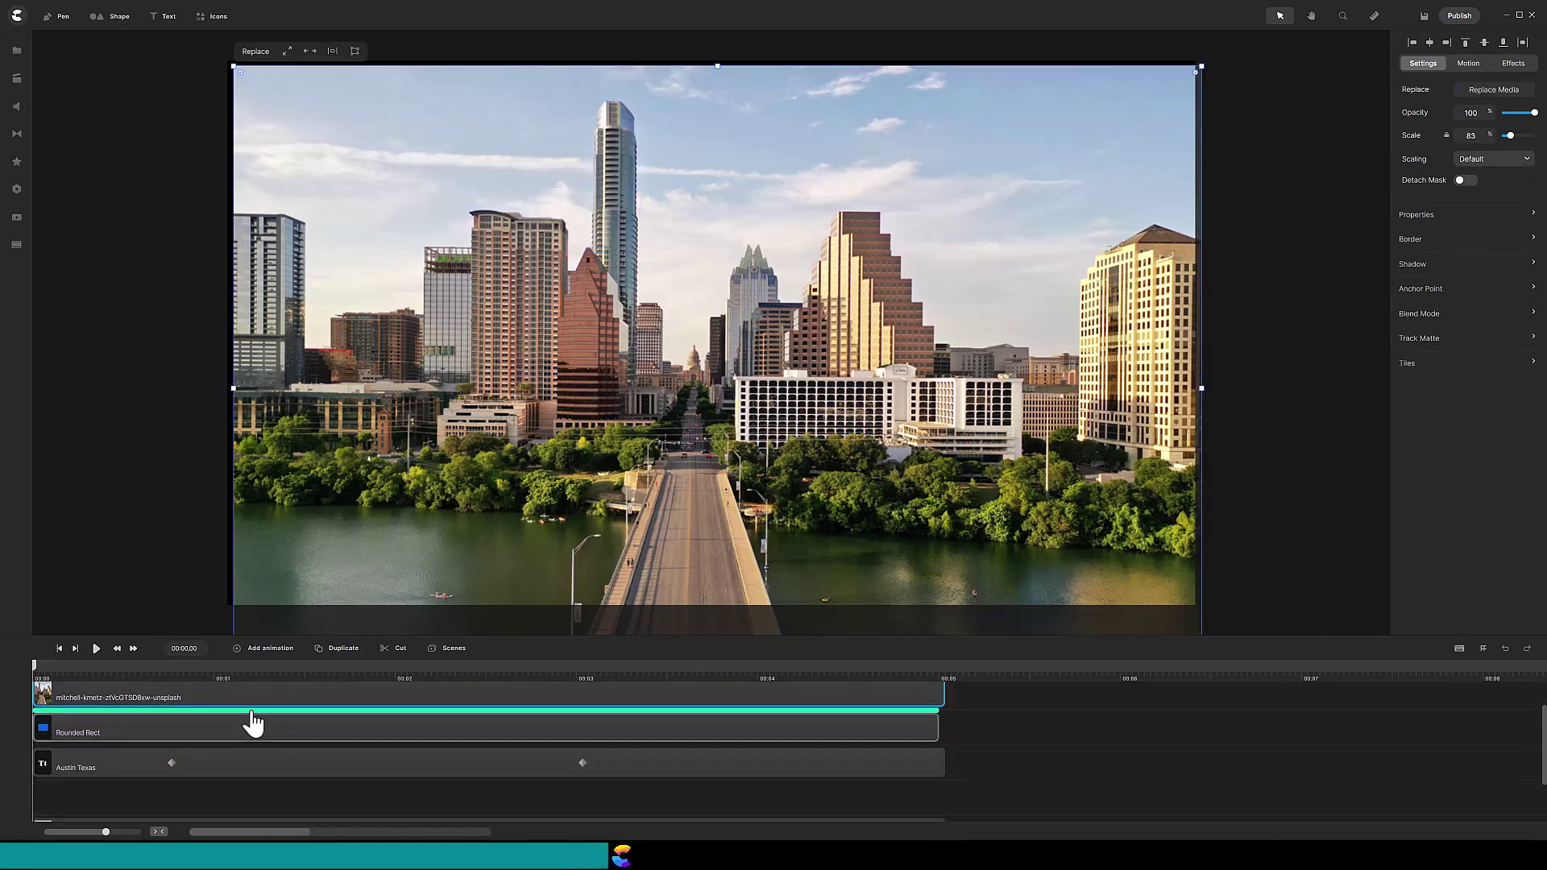
pyautogui.scroll(1, 765, 761)
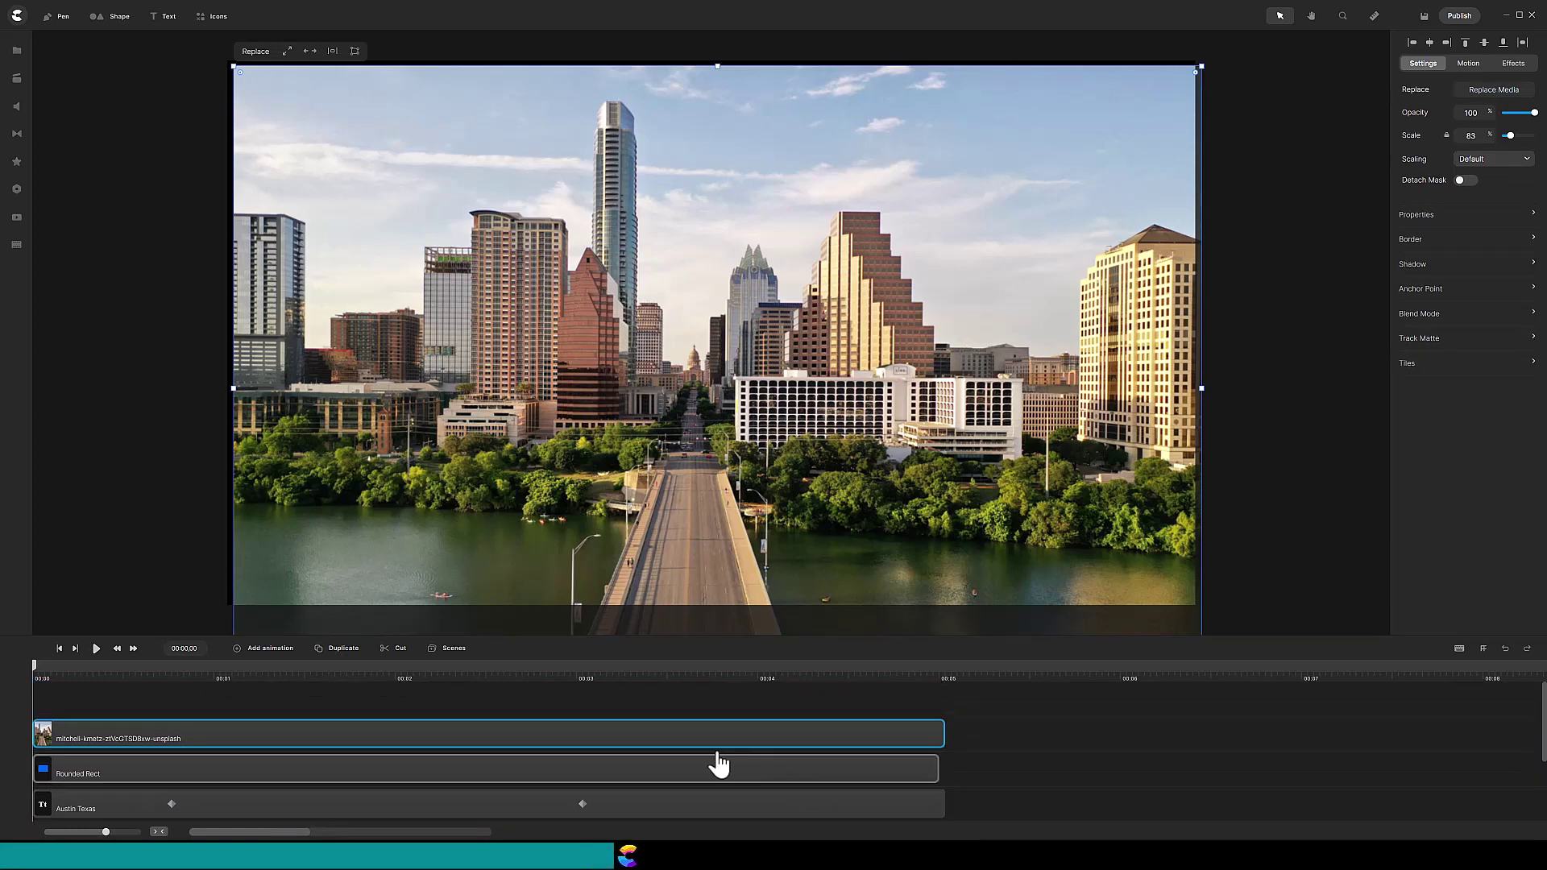
# Give the skyline image an Alpha track matte using Rounded Rect, checking it at 00:01,09.
pyautogui.click(1419, 342)
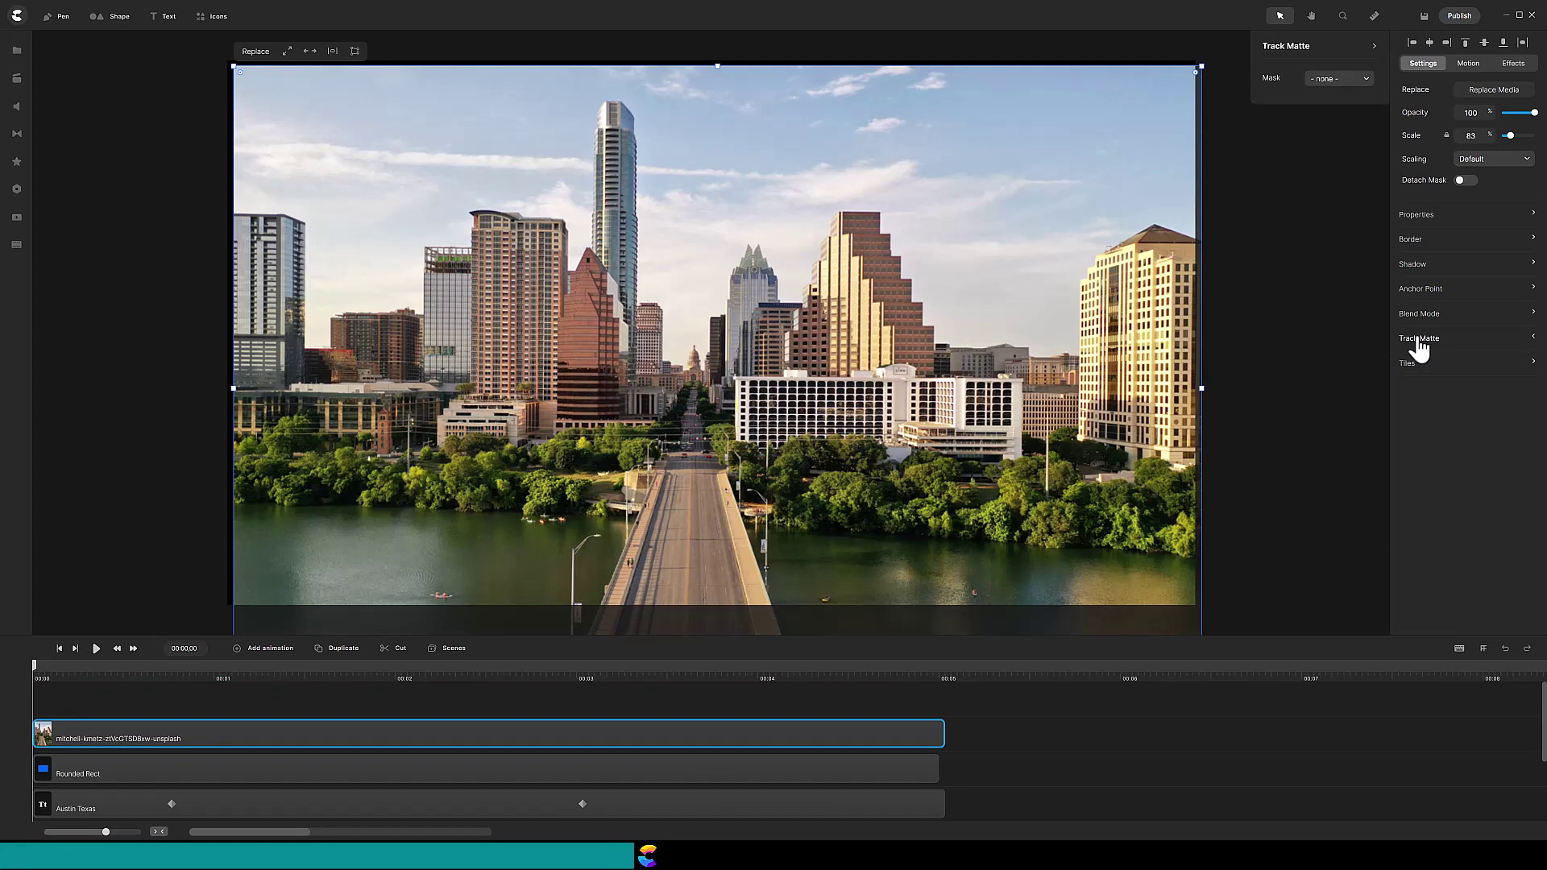
pyautogui.click(1366, 79)
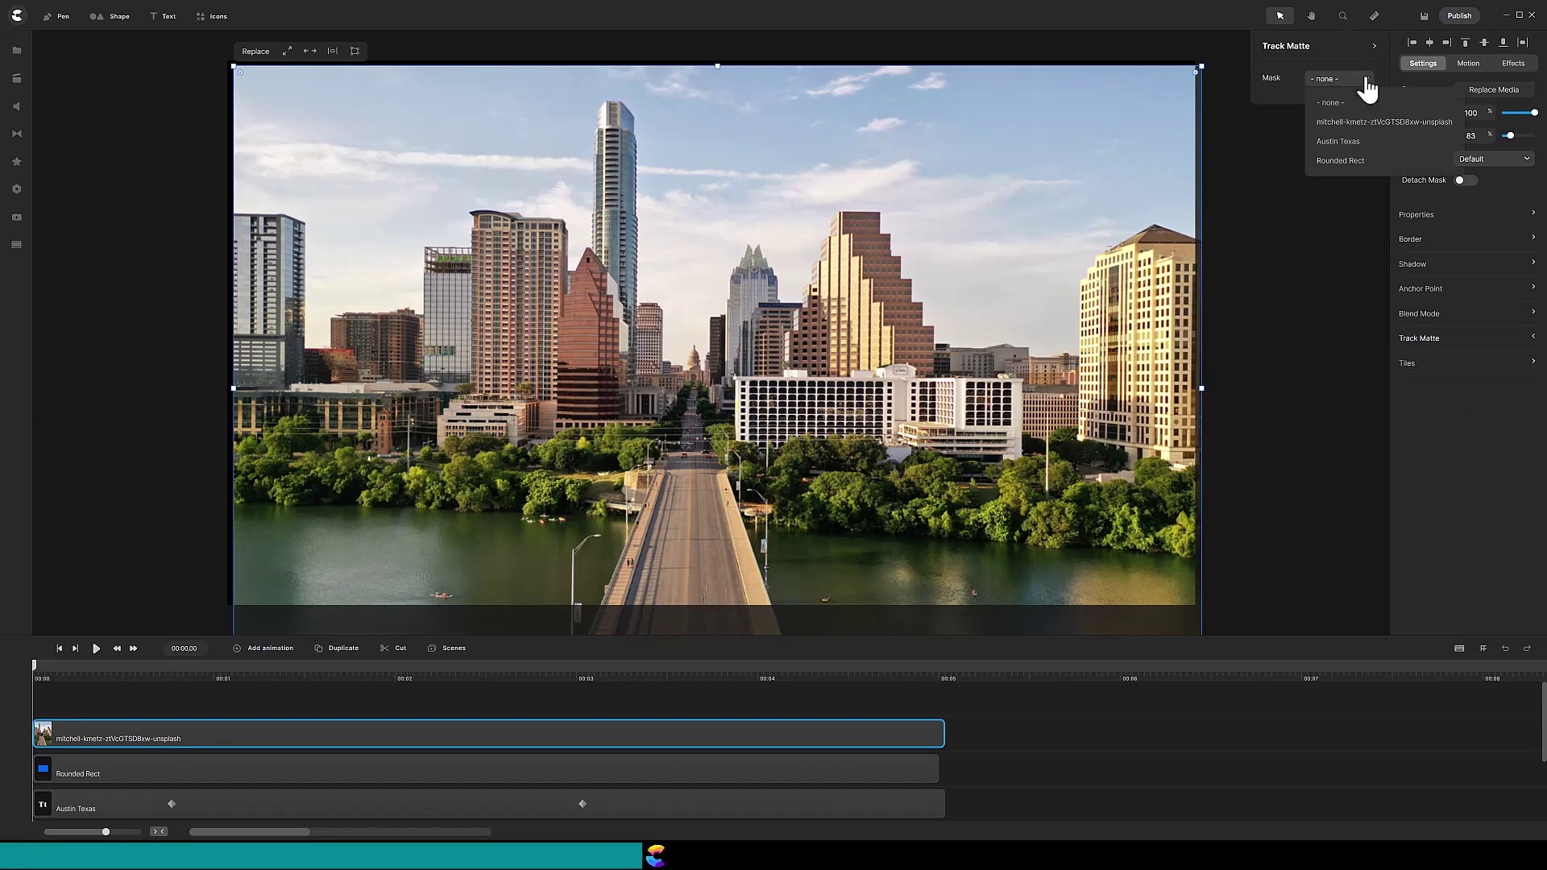
pyautogui.click(1324, 161)
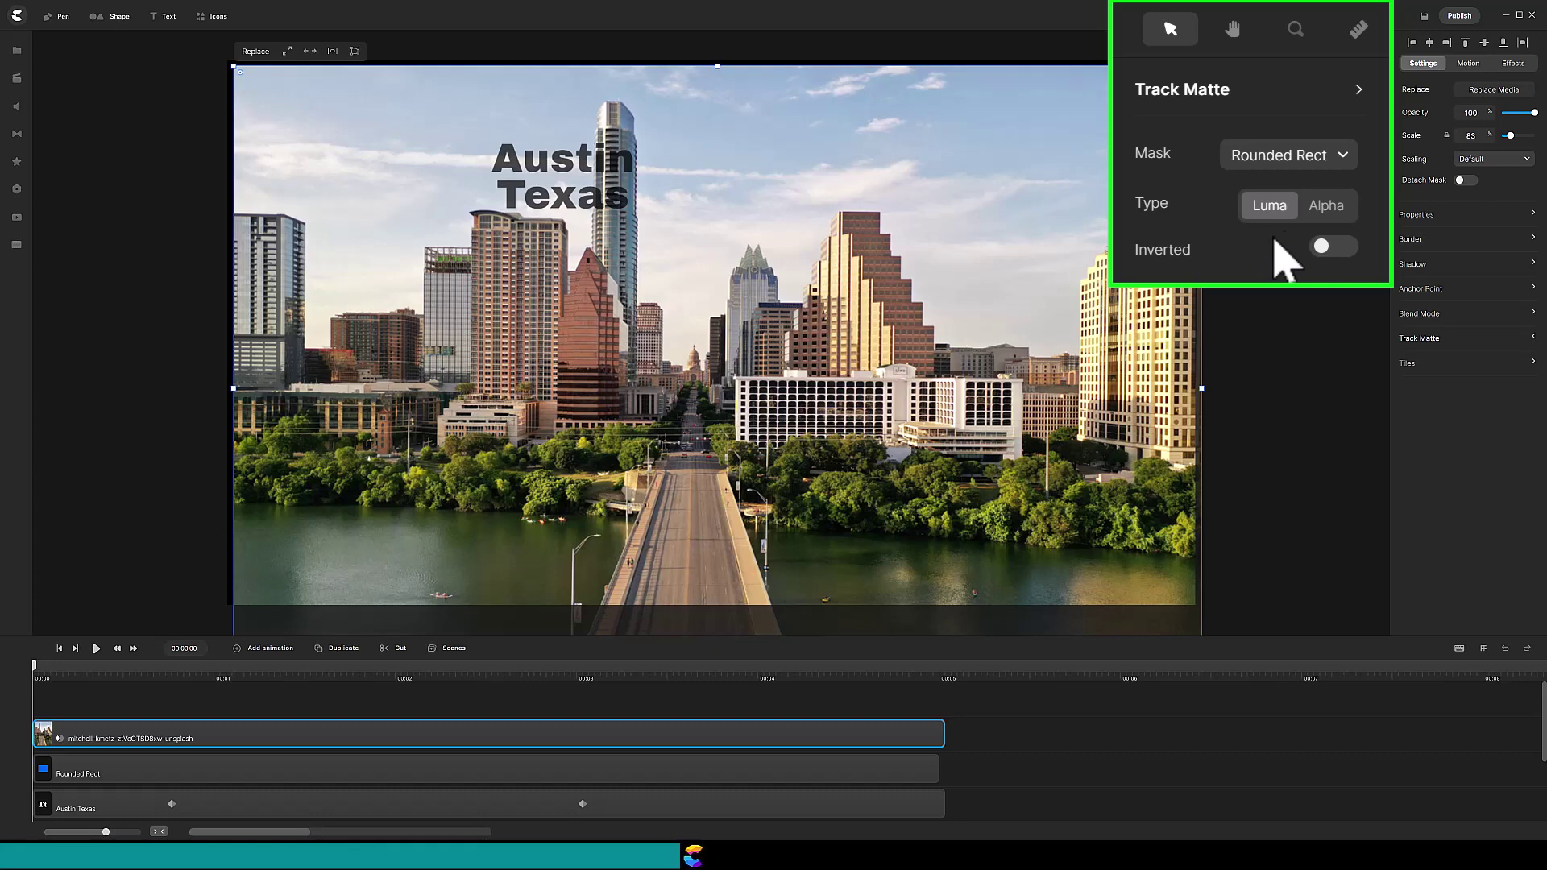
pyautogui.click(1326, 208)
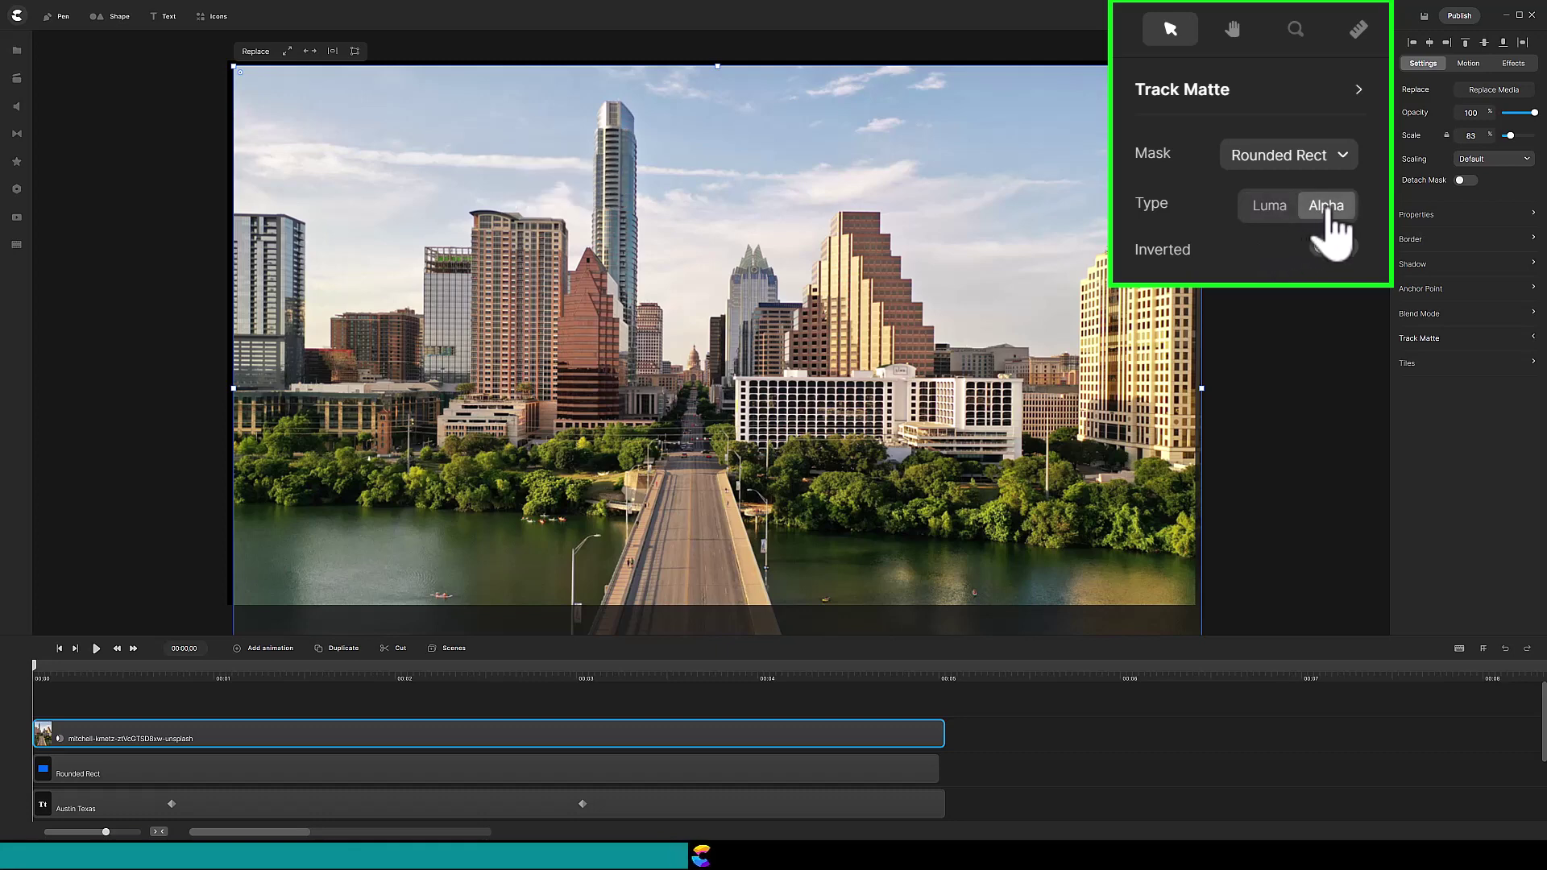
pyautogui.moveTo(36, 679); pyautogui.dragTo(649, 649)
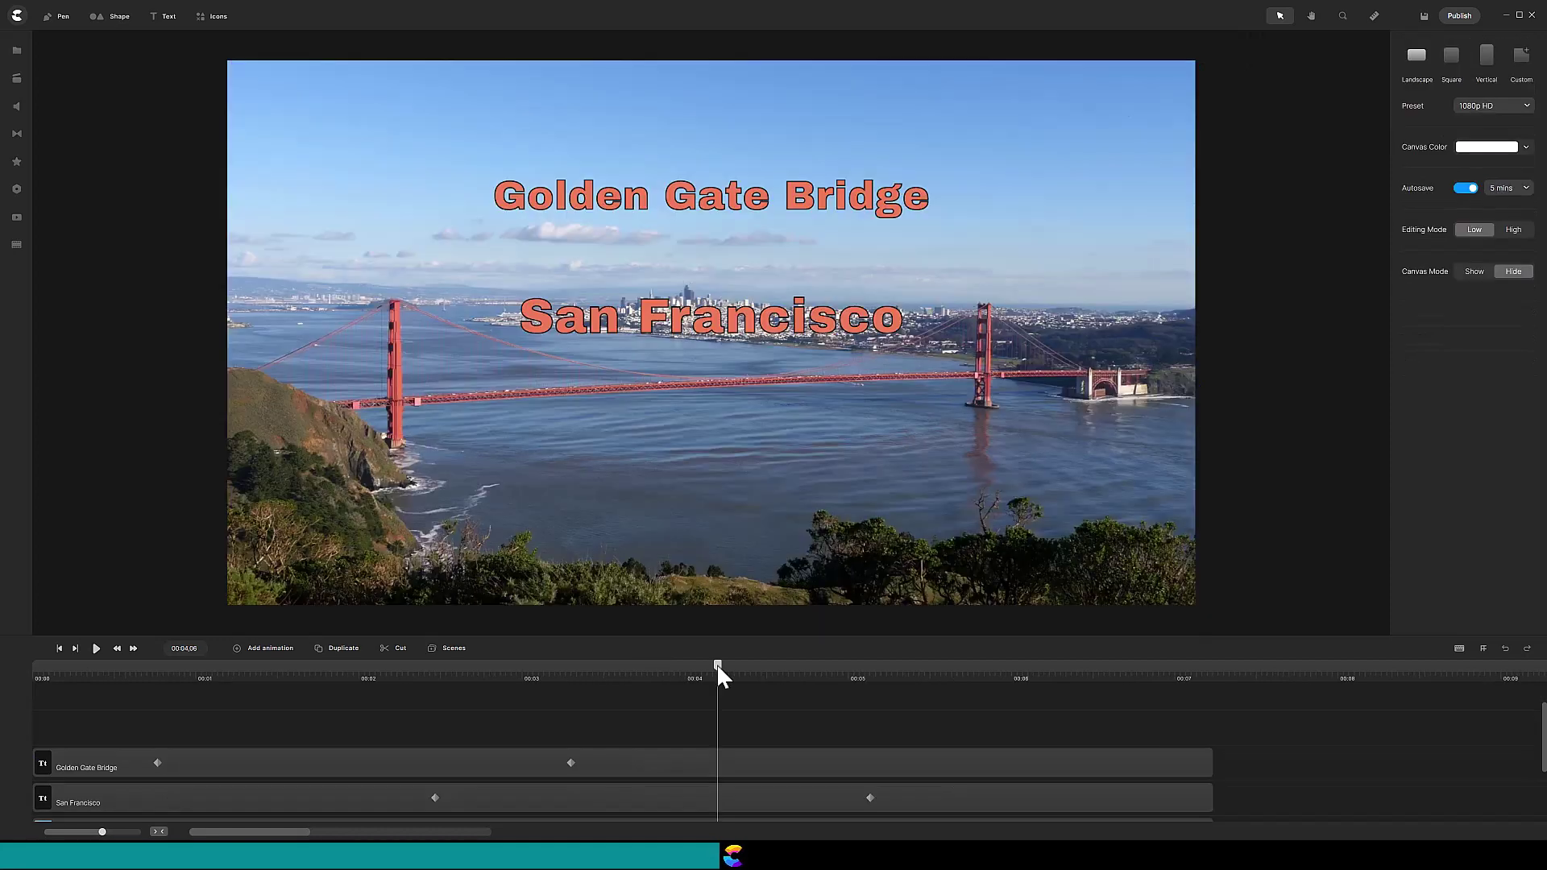
pyautogui.moveTo(717, 664); pyautogui.dragTo(3, 697)
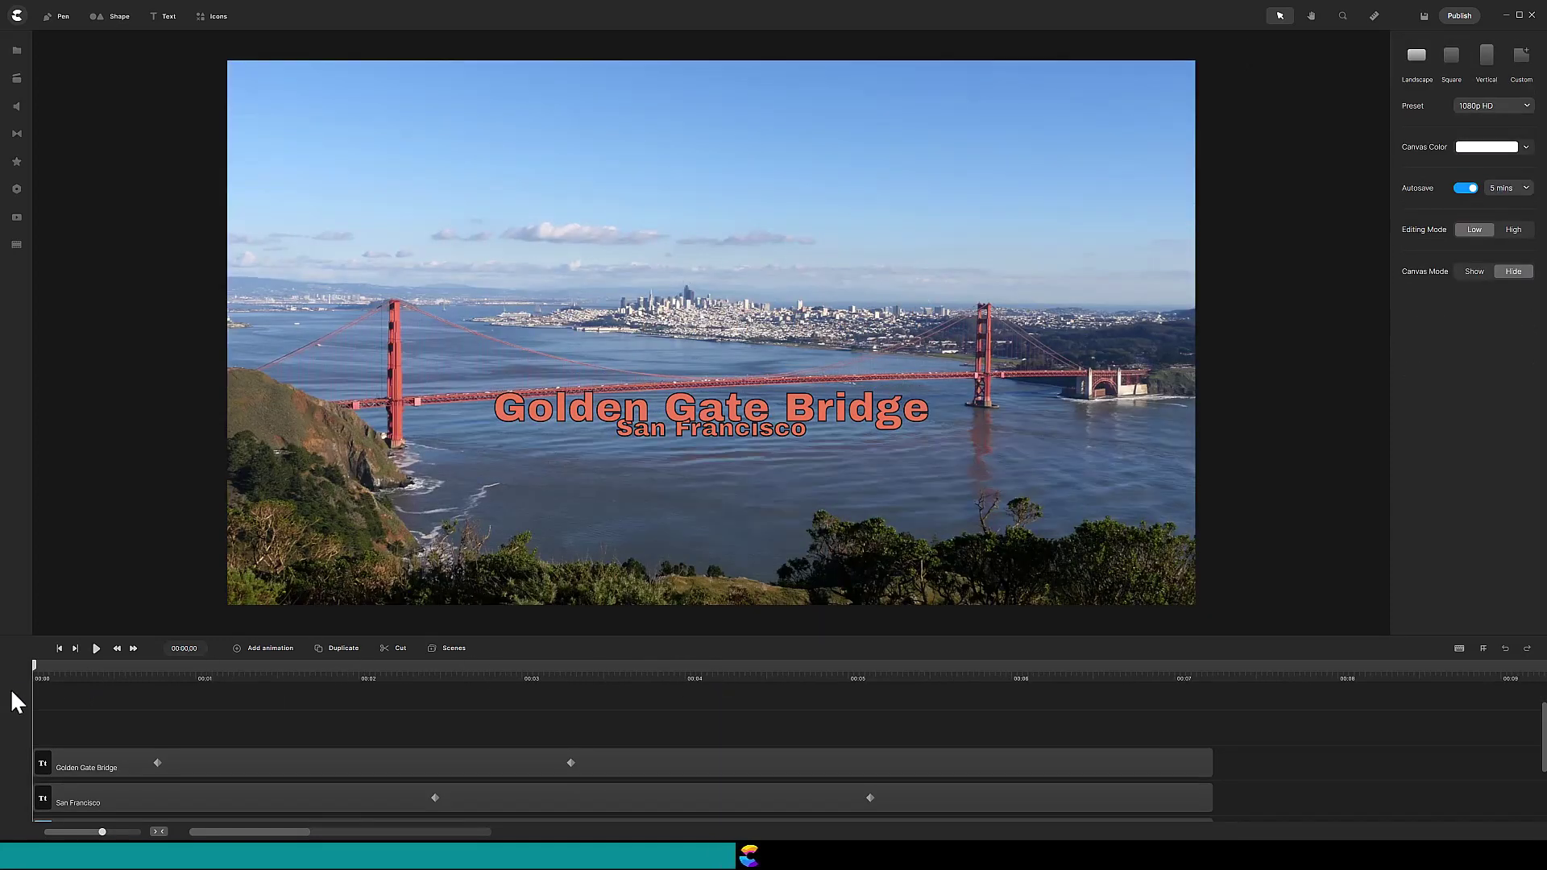
# Trace a Pen path along the bridge deck between the towers.
pyautogui.click(63, 17)
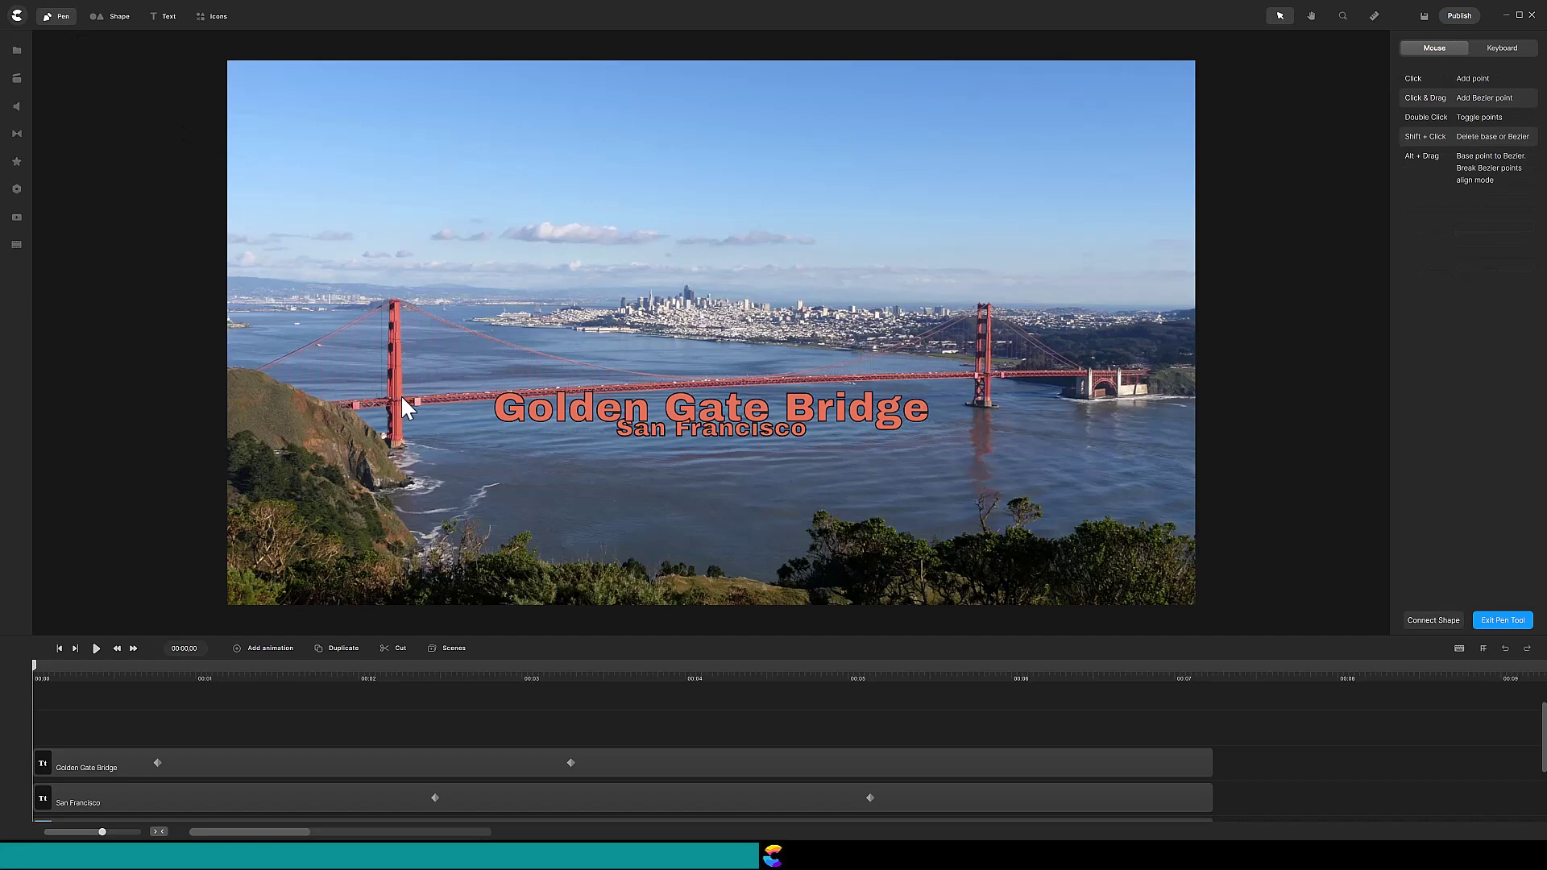
pyautogui.click(402, 398)
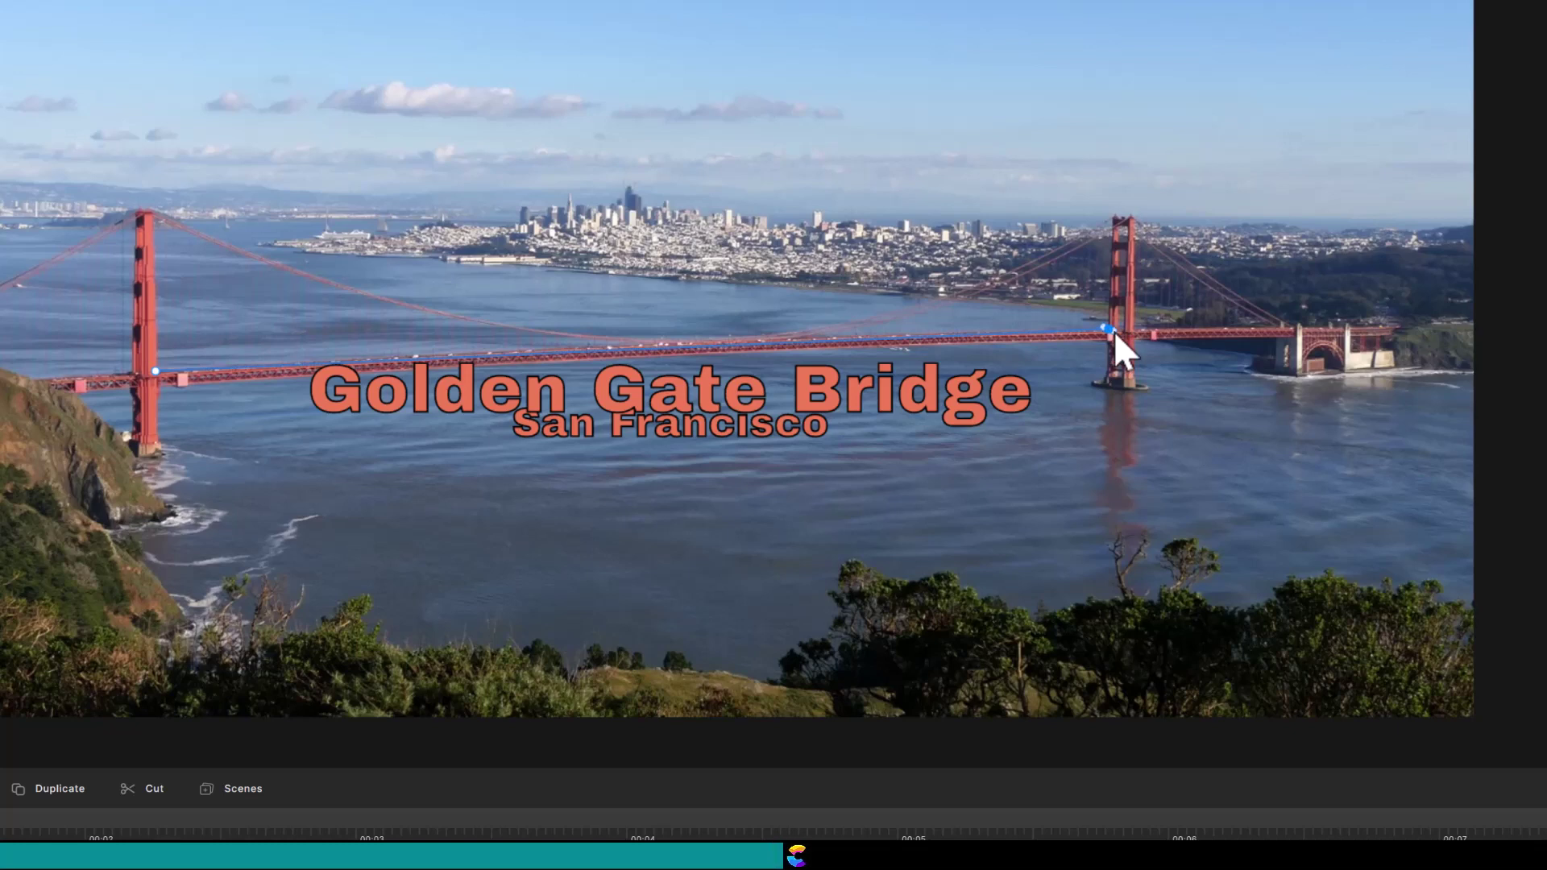
pyautogui.moveTo(1118, 331); pyautogui.dragTo(1122, 333)
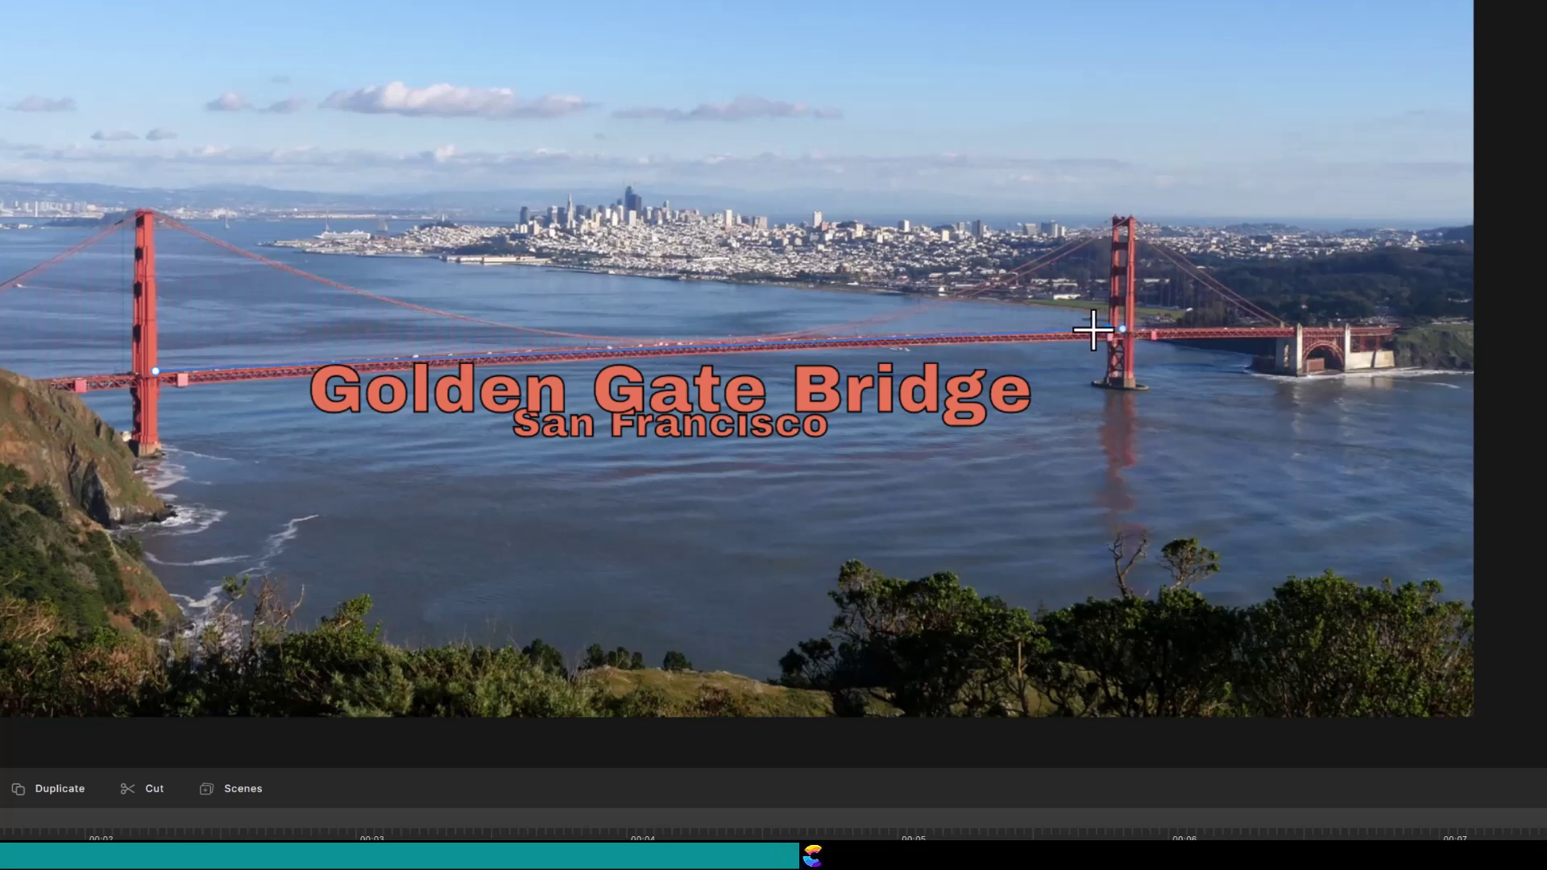
pyautogui.click(975, 326)
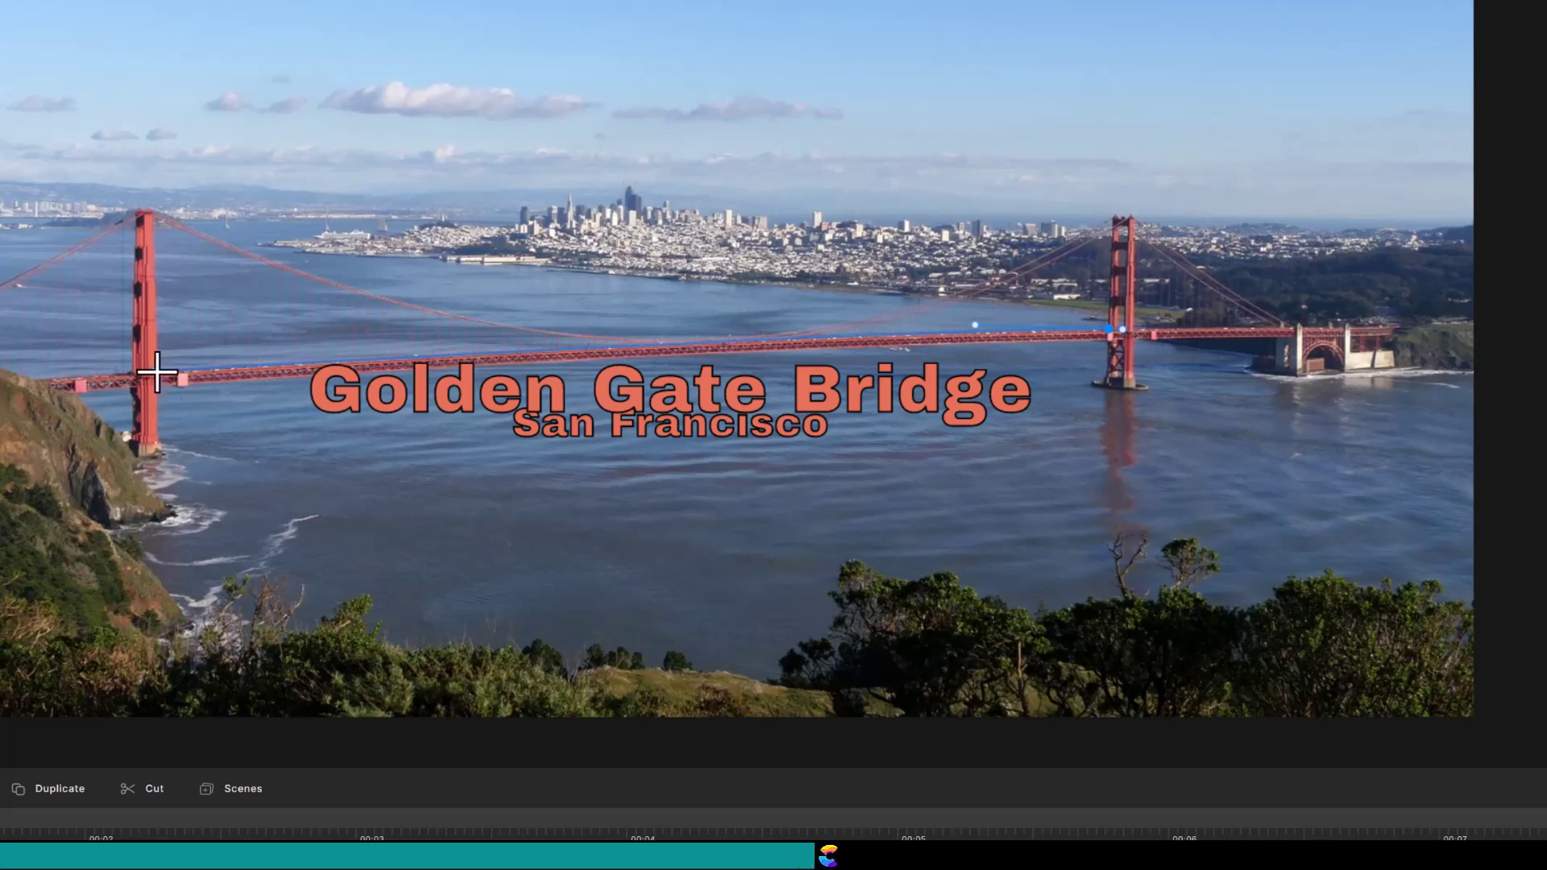
pyautogui.moveTo(157, 372); pyautogui.dragTo(123, 216)
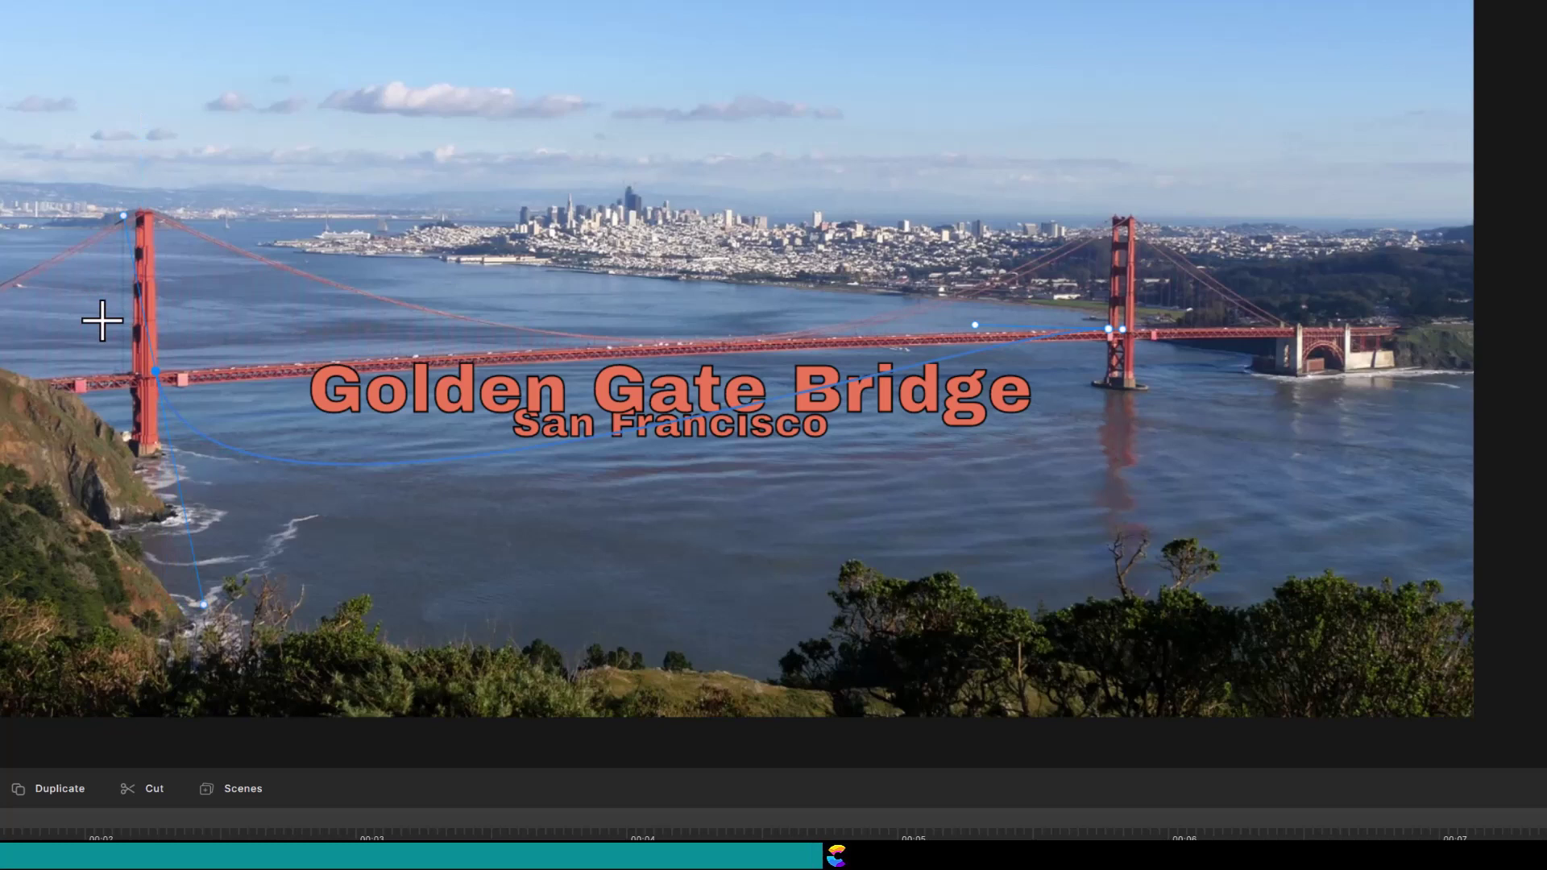
pyautogui.moveTo(102, 321); pyautogui.dragTo(121, 366)
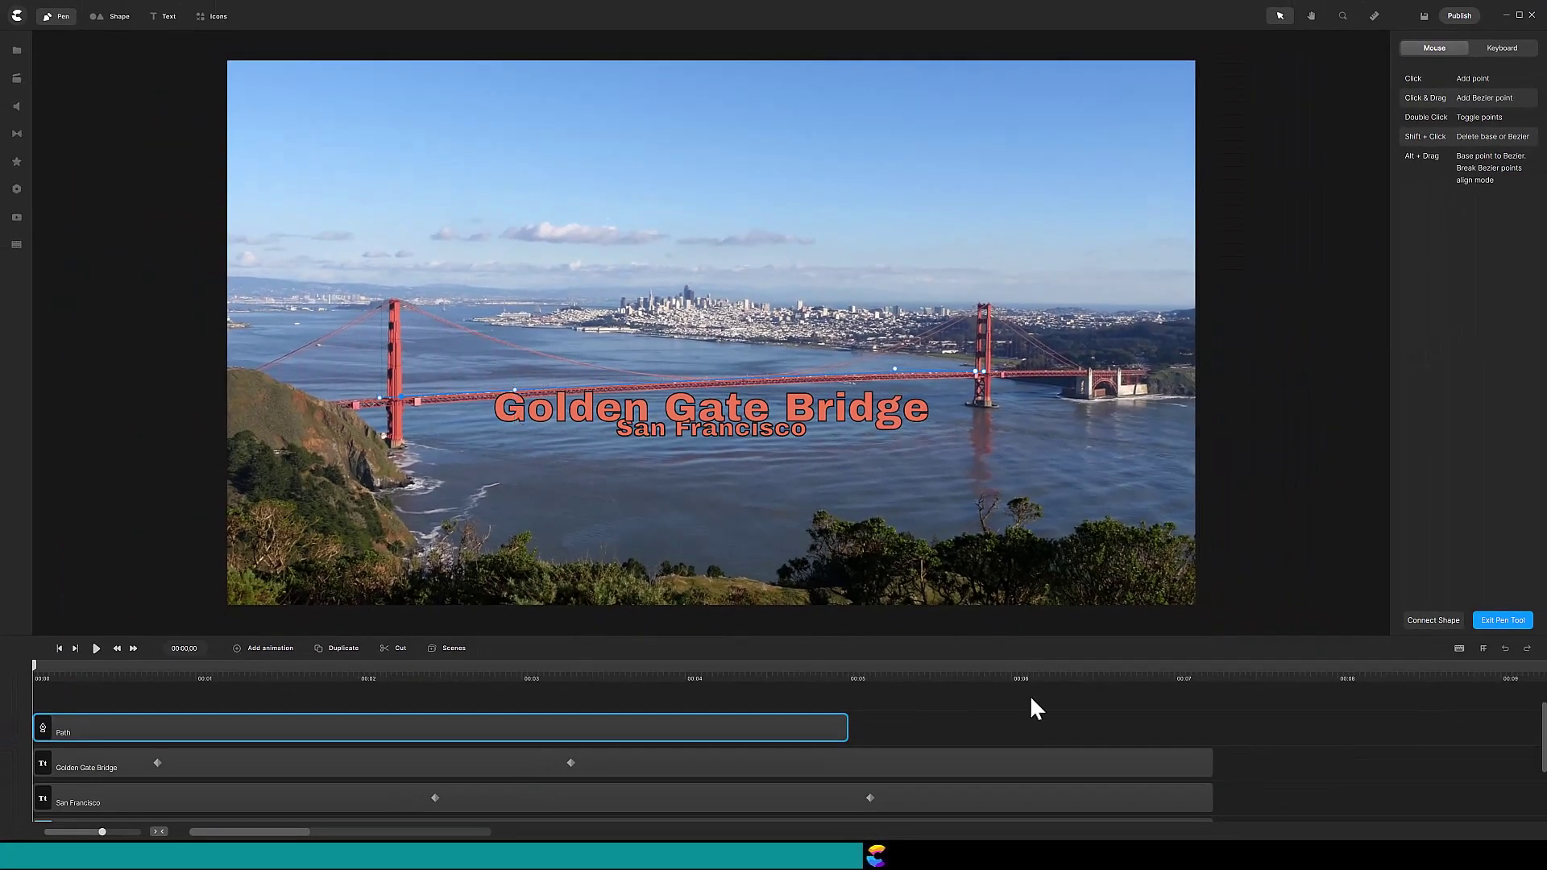
# Extend the path around the frame's bottom, close it, and lengthen its clip to full scene length.
pyautogui.click(1255, 376)
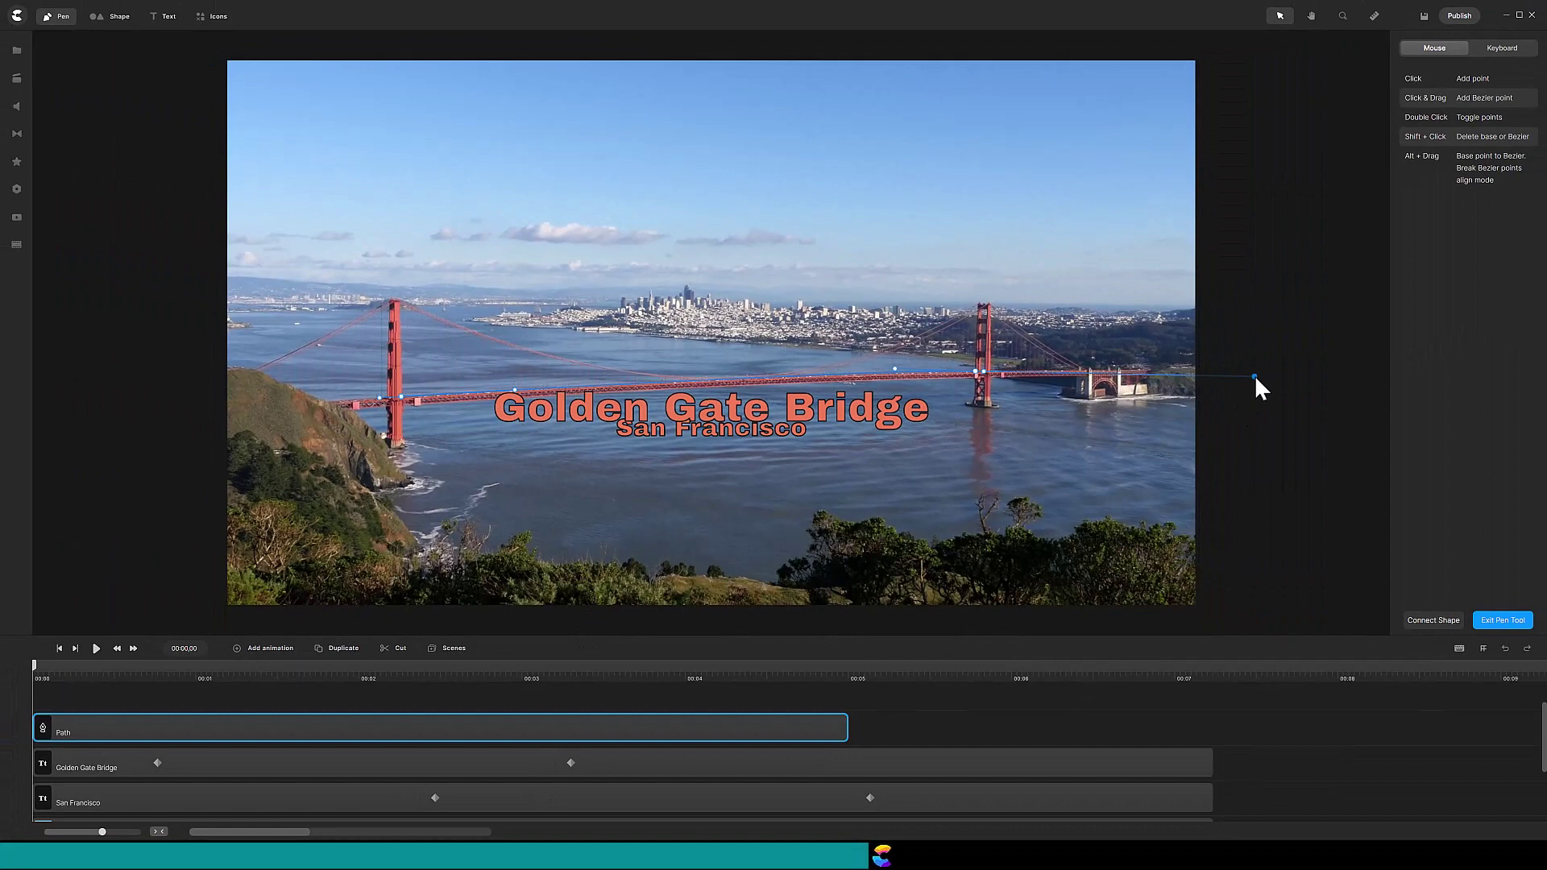
pyautogui.click(1236, 617)
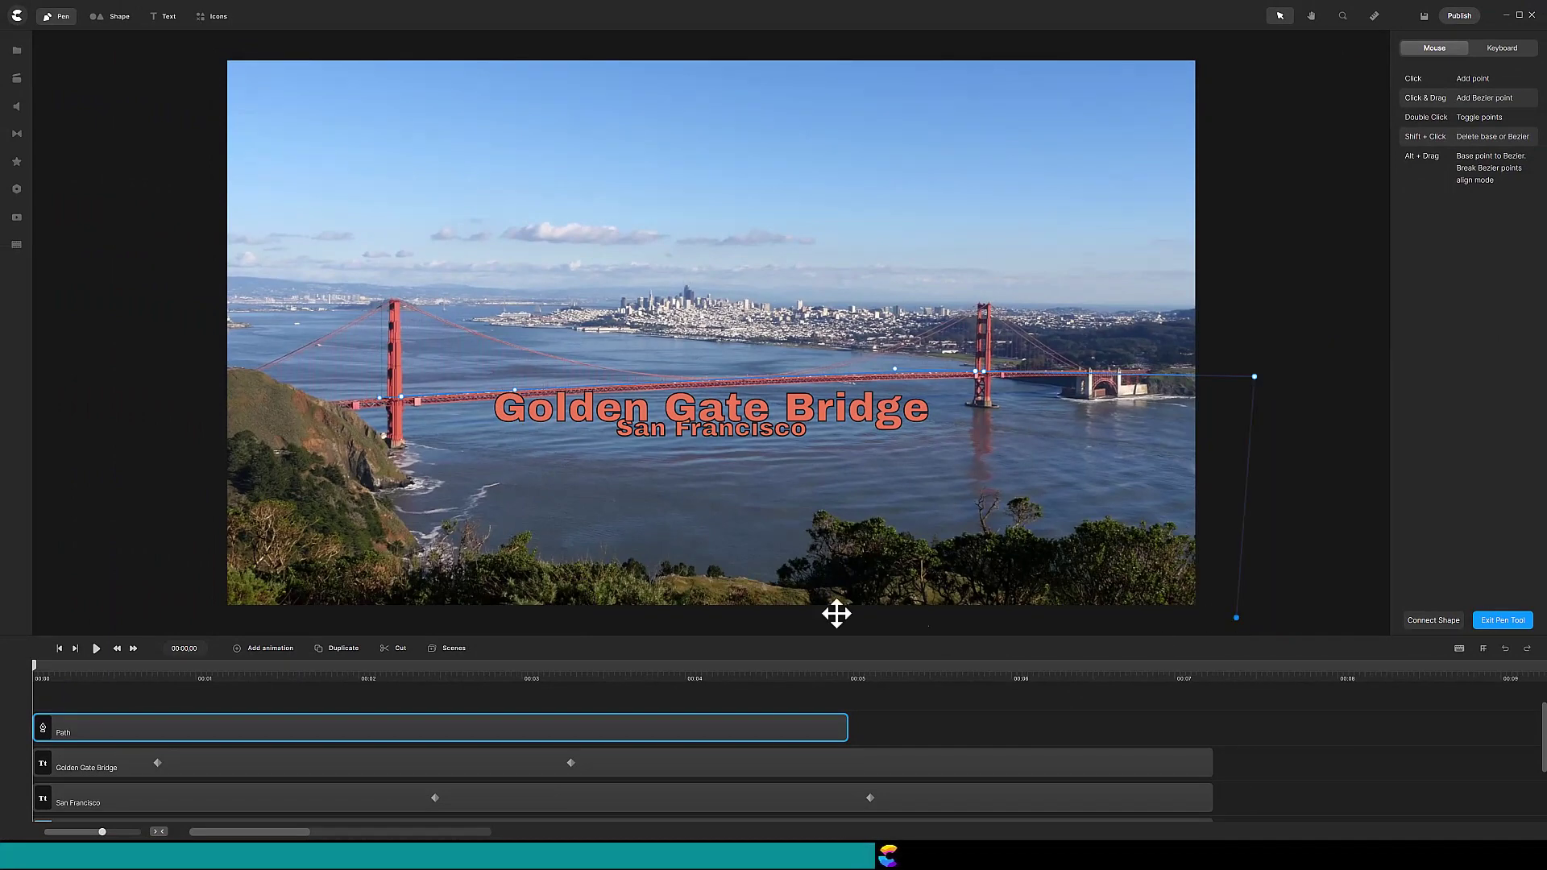
pyautogui.click(235, 618)
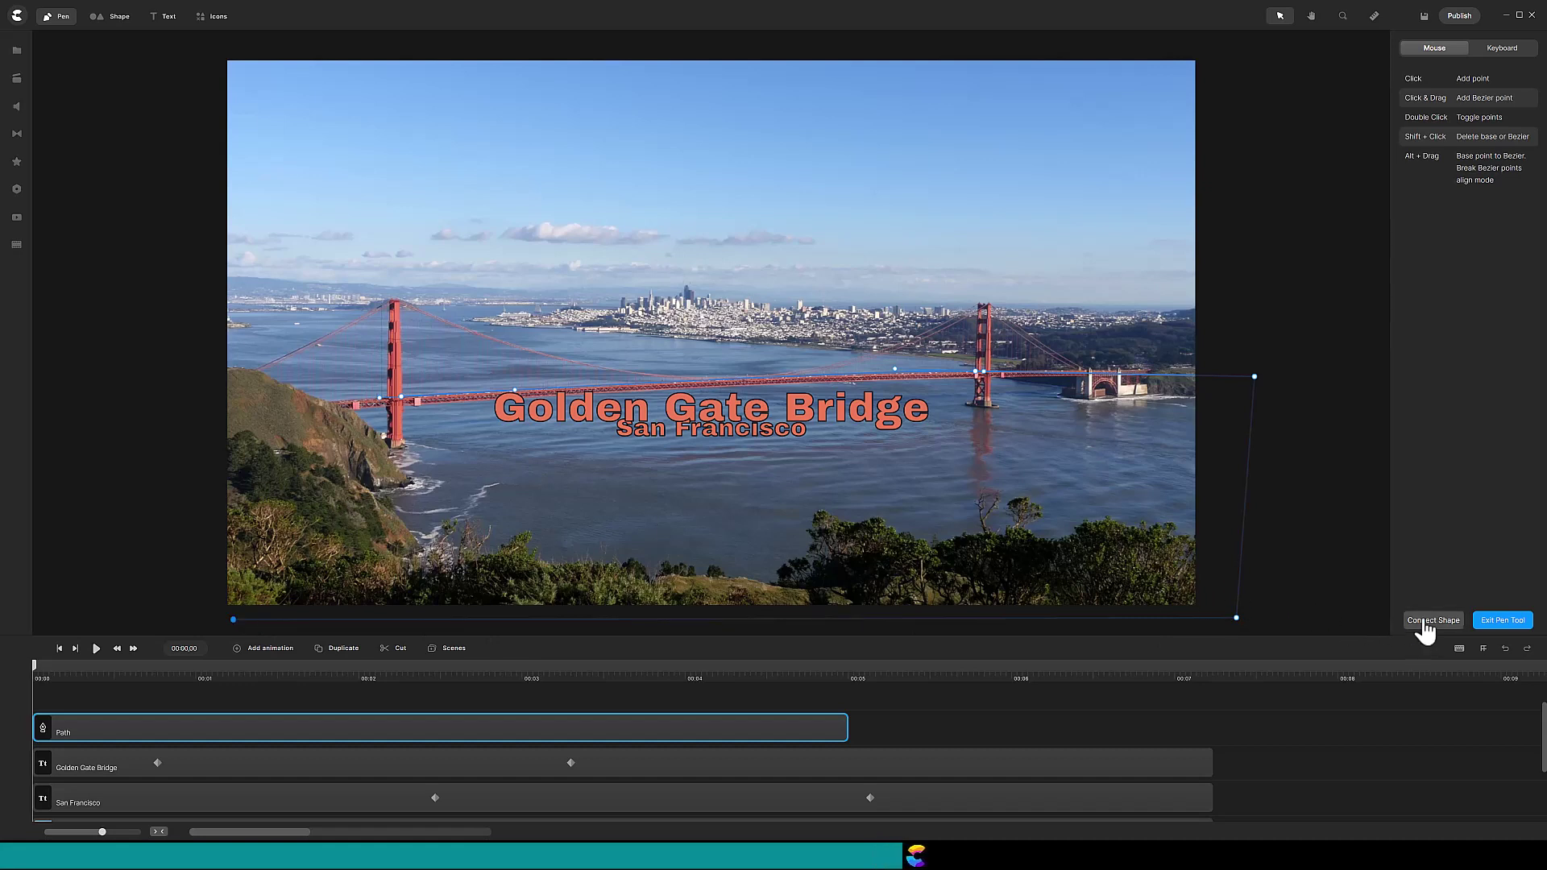
pyautogui.click(1425, 620)
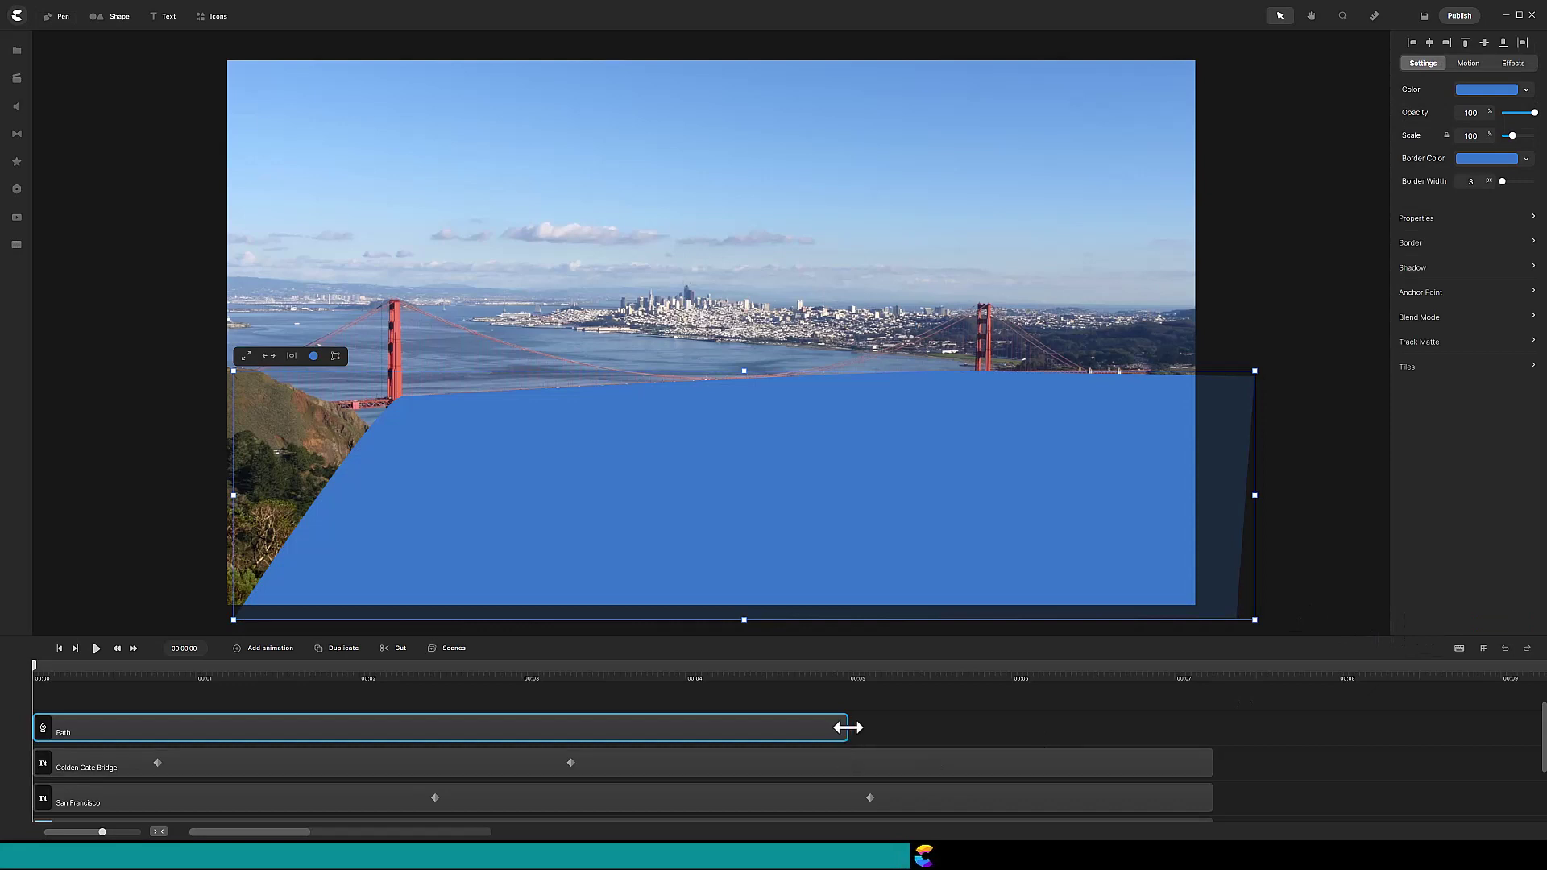
pyautogui.moveTo(846, 727); pyautogui.dragTo(1206, 718)
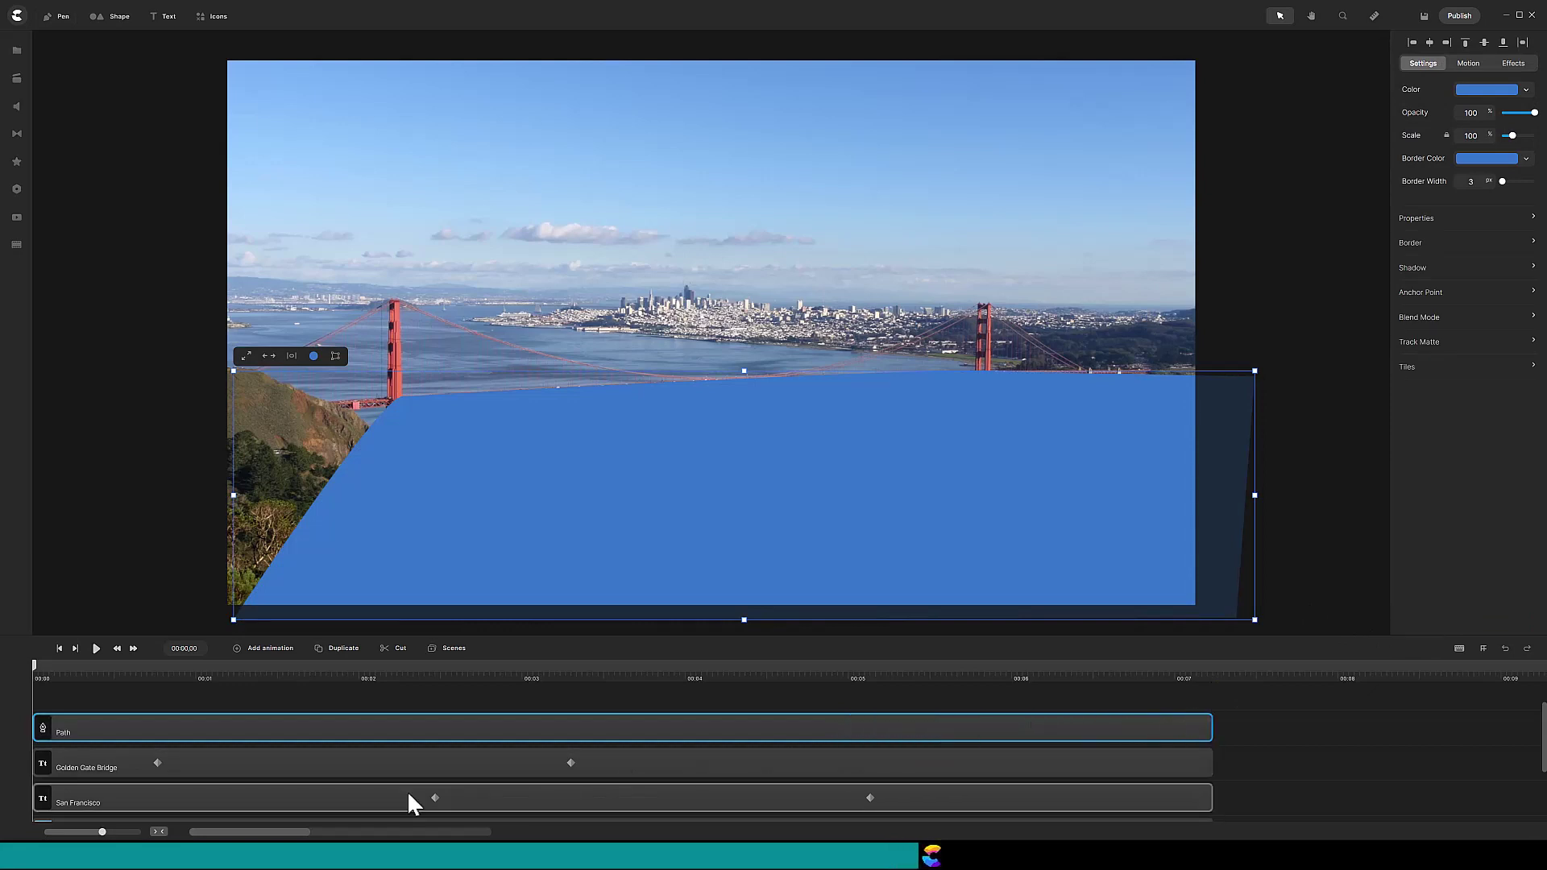
# Duplicate the bridge video layer and move the copy to the top.
pyautogui.scroll(-2, 364, 796)
pyautogui.click(284, 778)
pyautogui.click(345, 648)
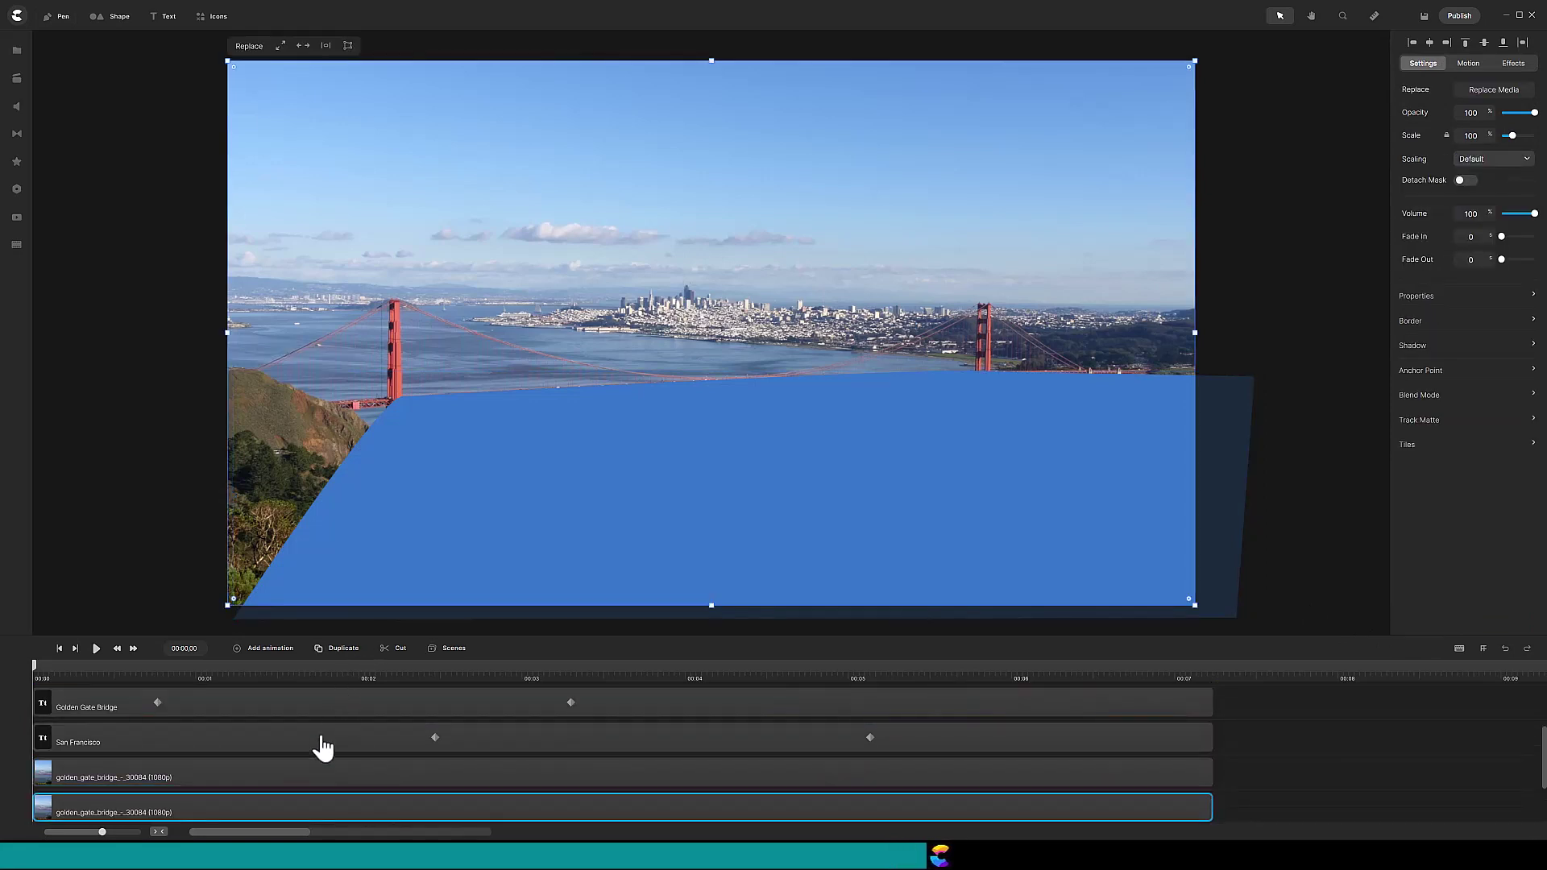
pyautogui.moveTo(283, 809); pyautogui.dragTo(311, 728)
# Set the video copy's track matte to Path with Alpha type and play the reveal.
pyautogui.click(1422, 420)
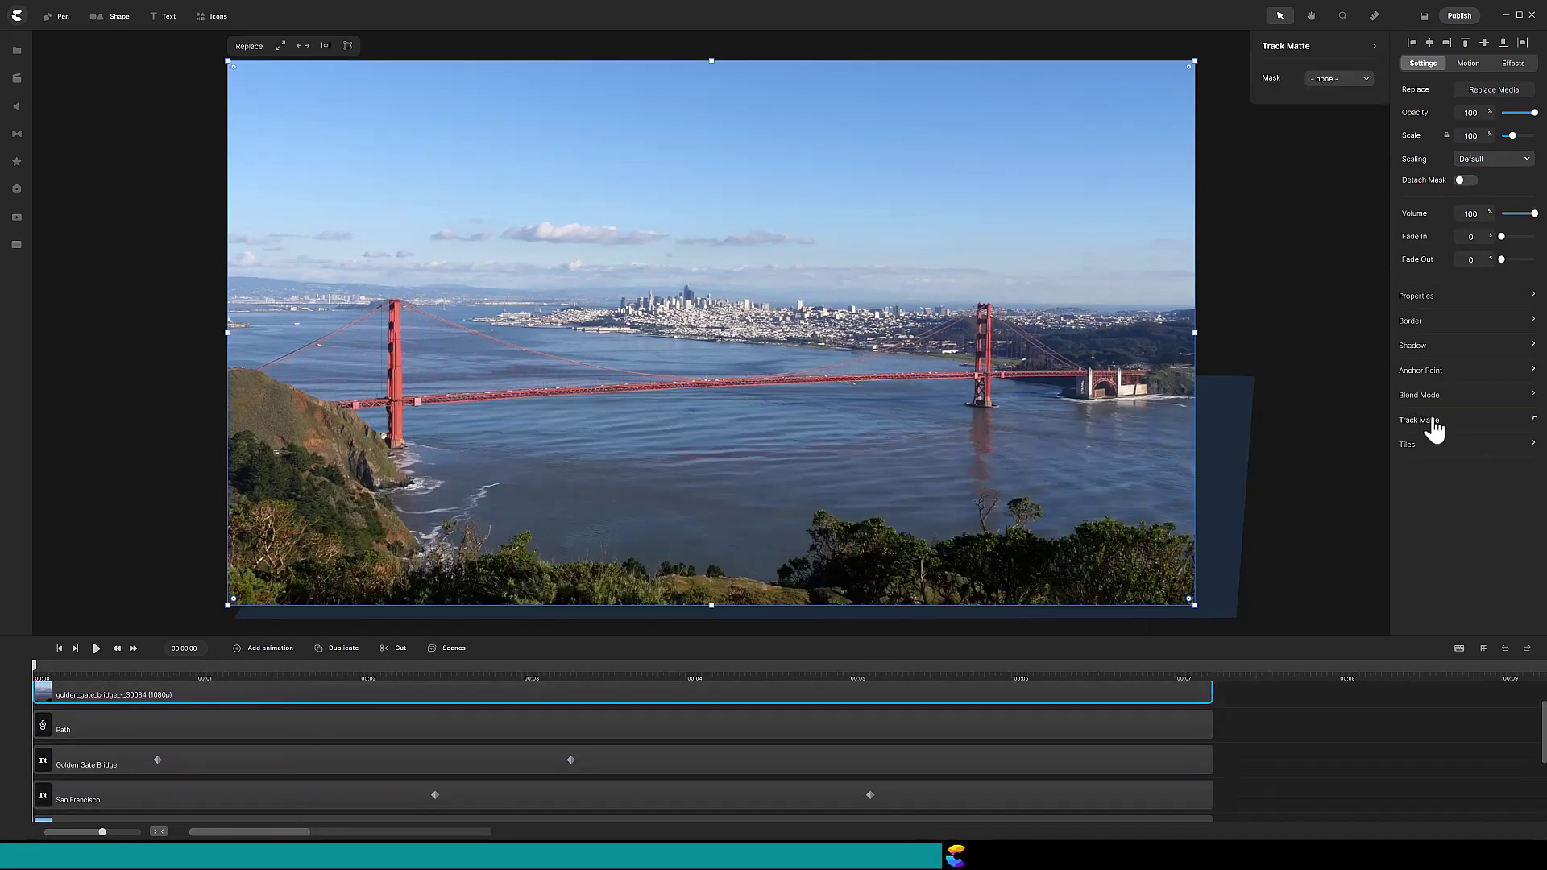
pyautogui.click(1367, 80)
pyautogui.click(1325, 180)
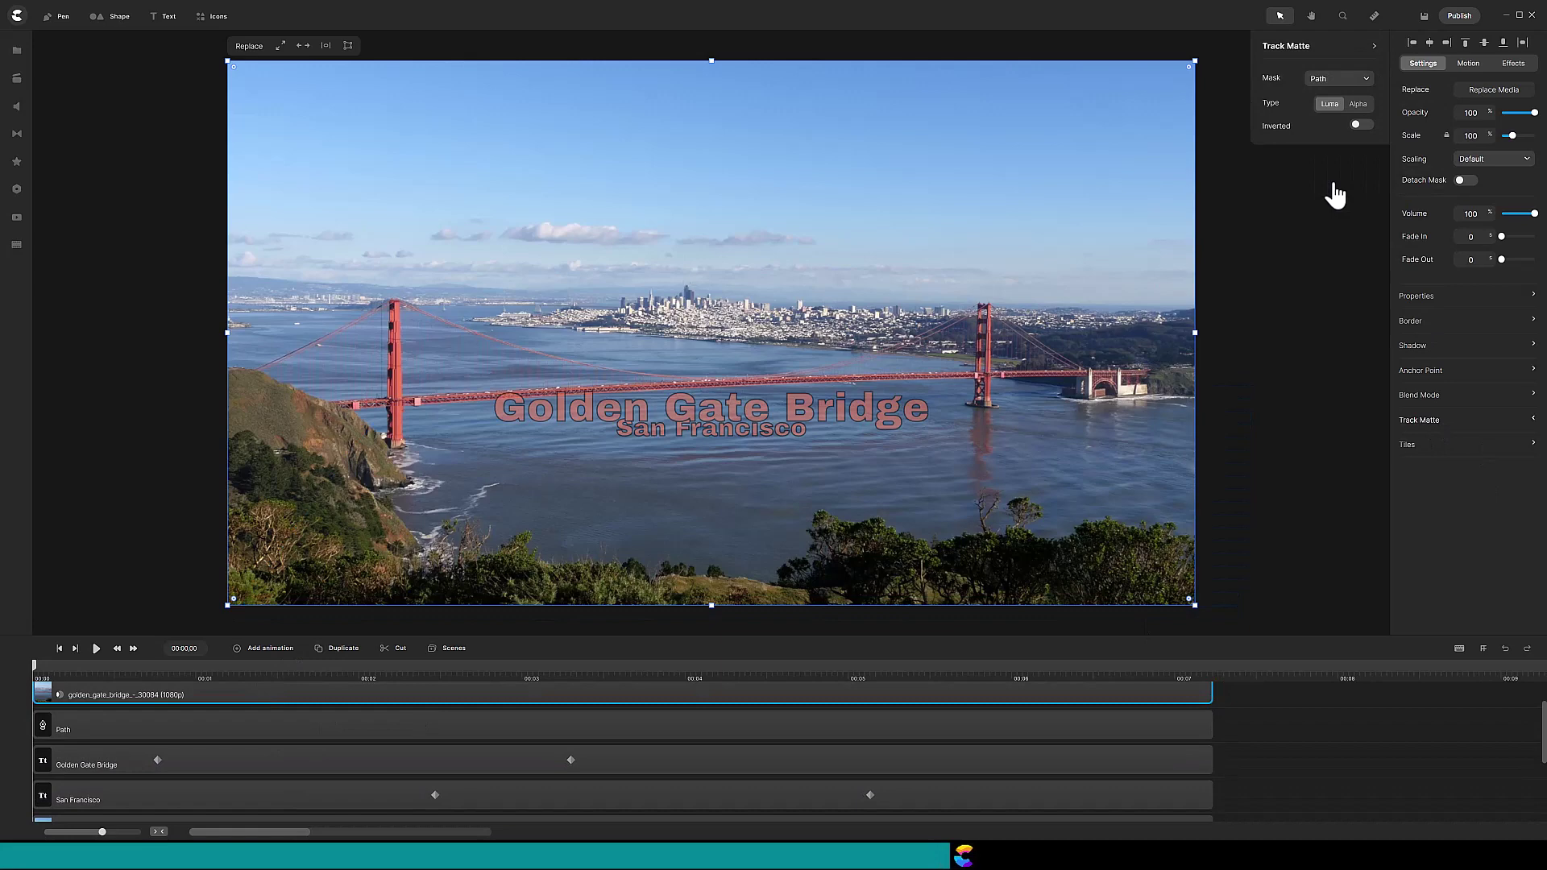
pyautogui.click(1359, 104)
pyautogui.click(95, 649)
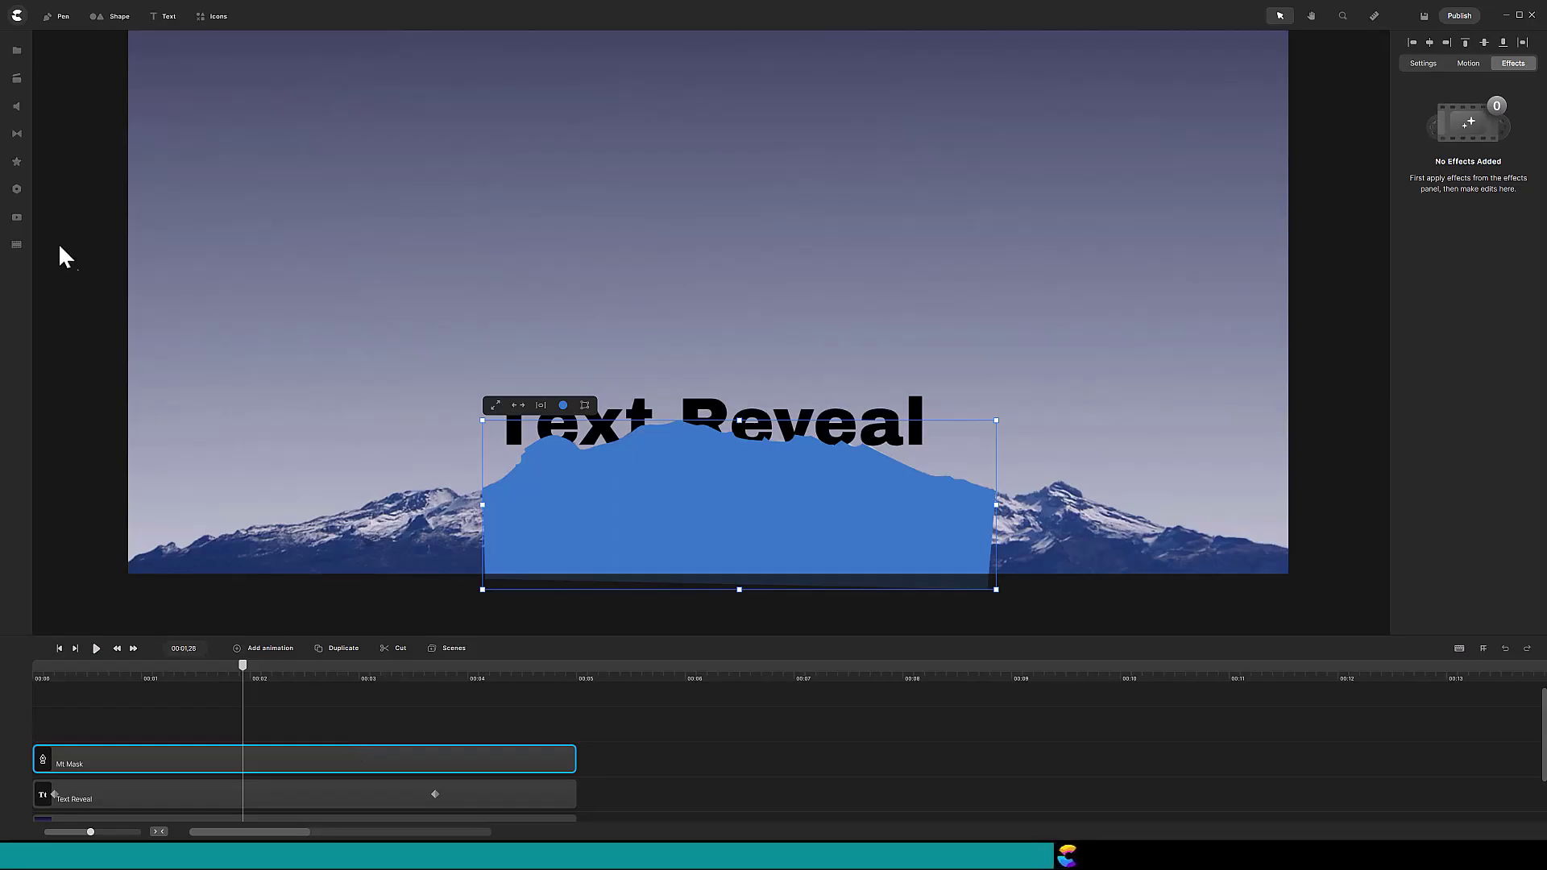
# Apply the Edge Feather effect to the mountain mask layer.
pyautogui.click(17, 163)
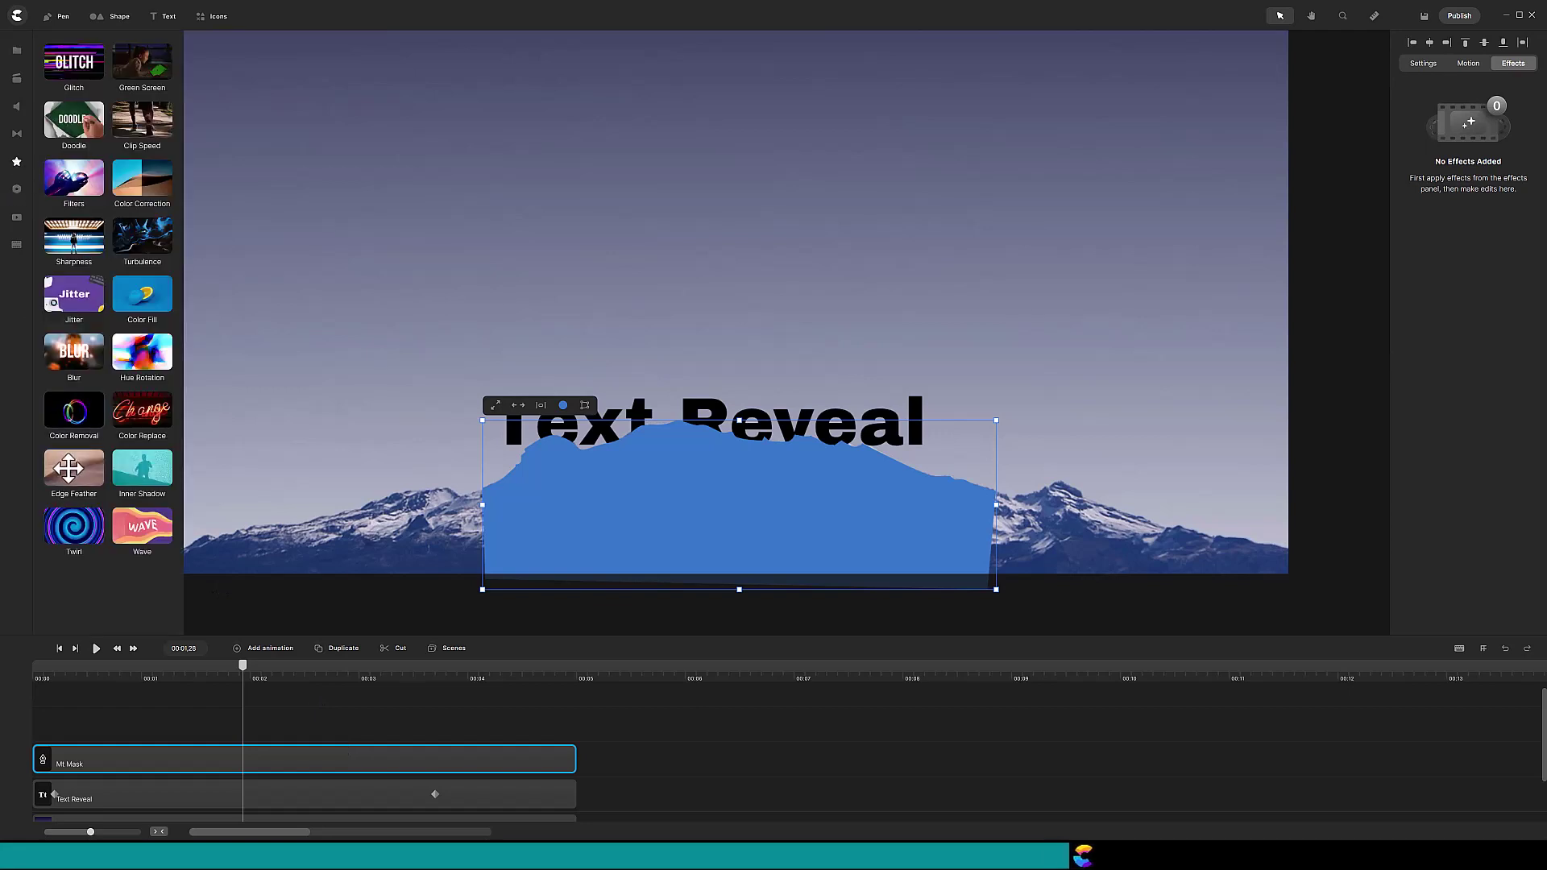
pyautogui.moveTo(68, 469); pyautogui.dragTo(252, 758)
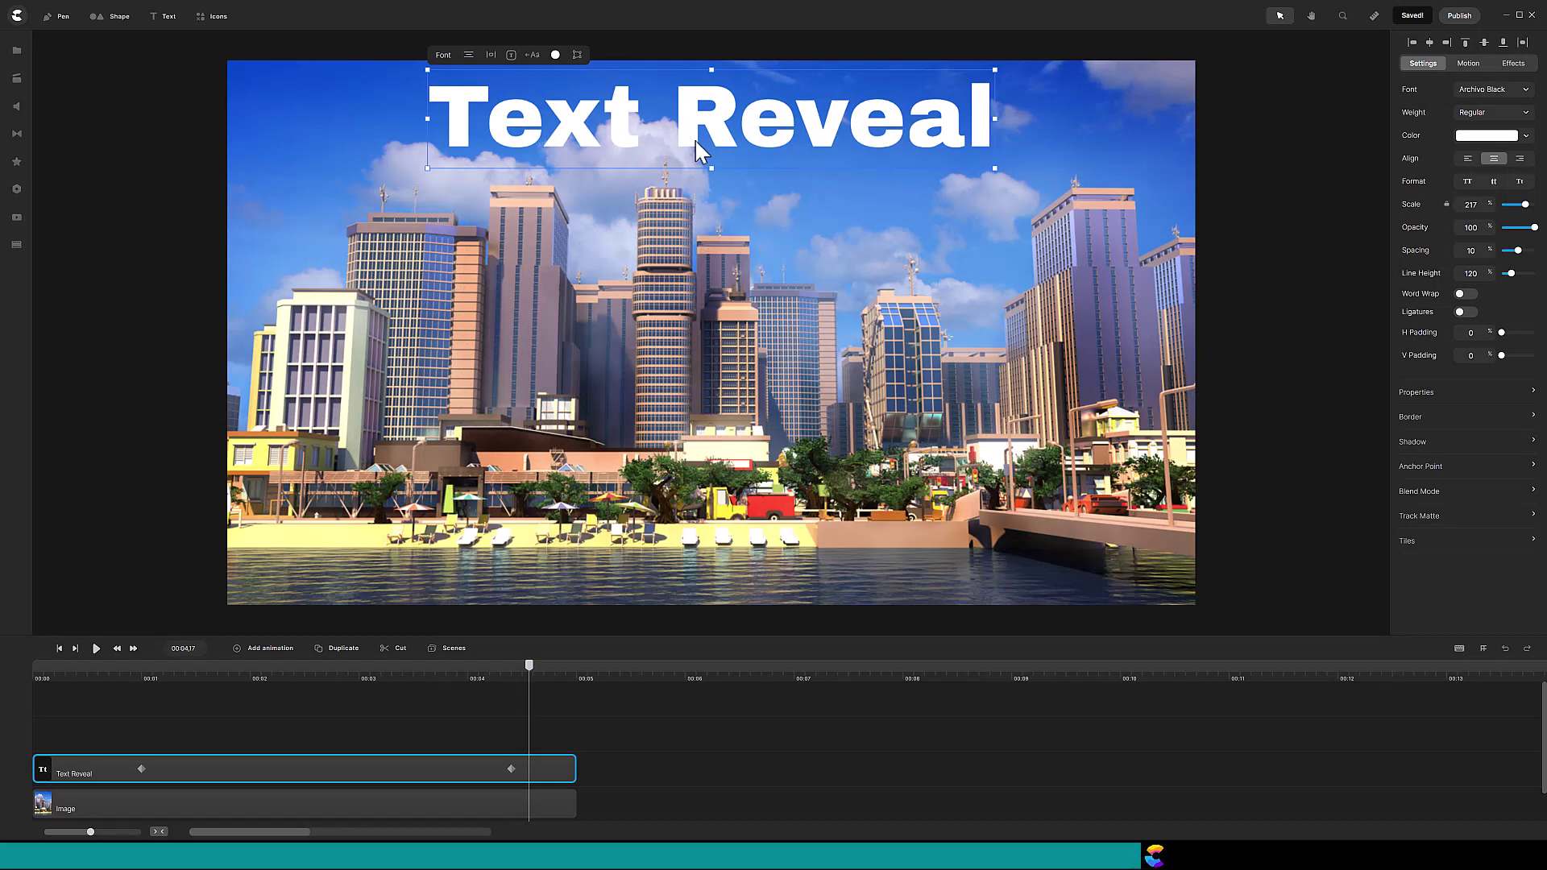
# Add two Rounded Rects, covering the lower buildings and the right-hand buildings.
pyautogui.click(119, 16)
pyautogui.click(128, 76)
pyautogui.moveTo(504, 565); pyautogui.dragTo(326, 565)
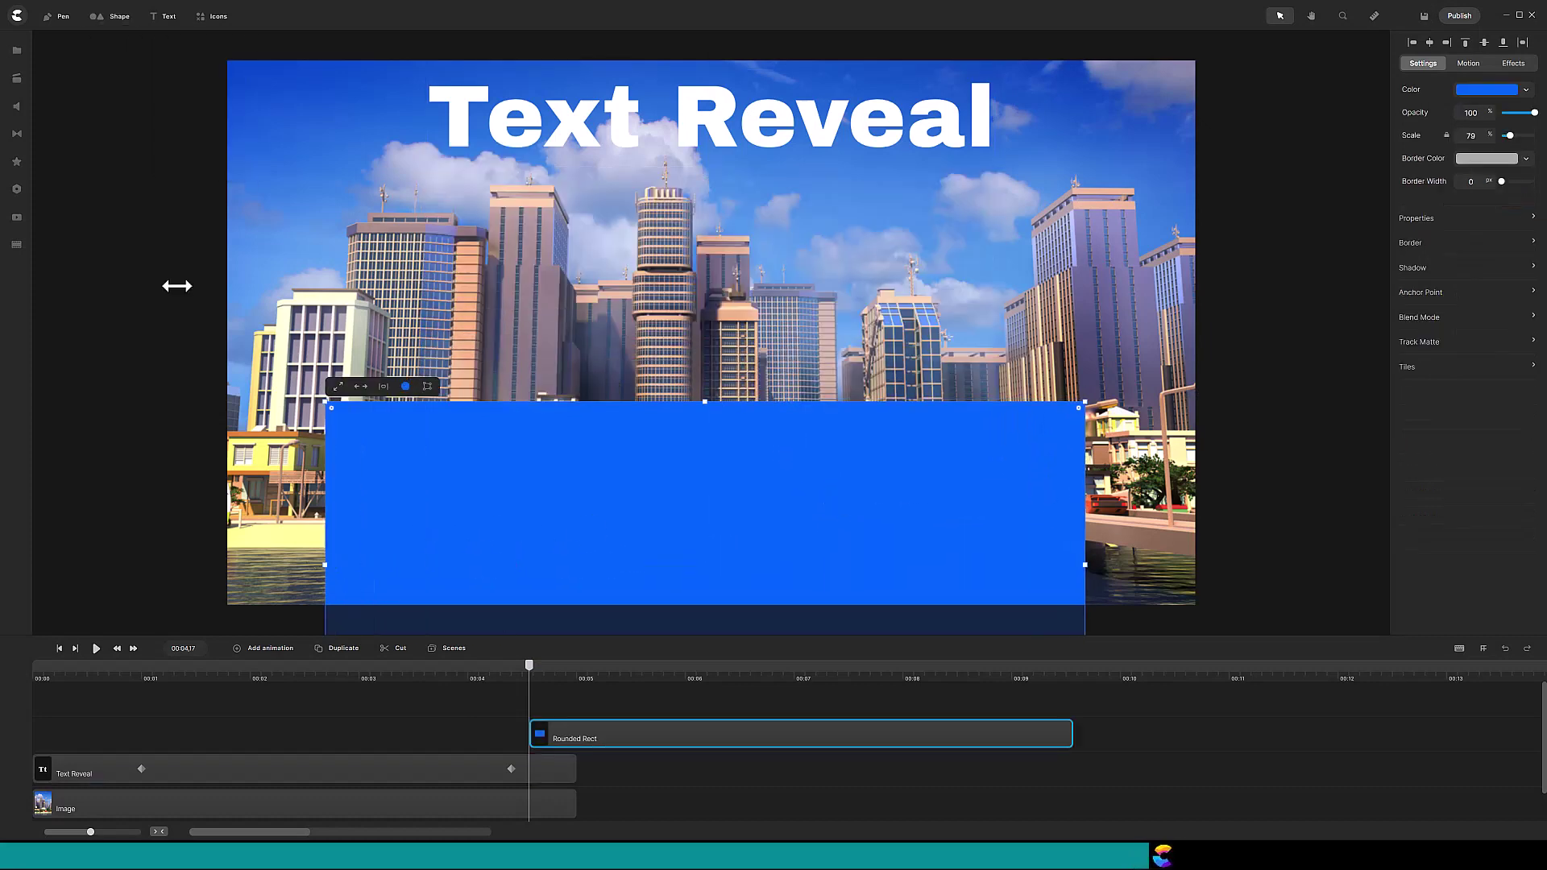
pyautogui.click(119, 16)
pyautogui.click(128, 76)
pyautogui.moveTo(604, 280); pyautogui.dragTo(1009, 489)
pyautogui.moveTo(1148, 432); pyautogui.dragTo(1080, 443)
# Add third and fourth rectangles over middle buildings and a slanted tower, then select all four tracks.
pyautogui.click(119, 16)
pyautogui.click(127, 76)
pyautogui.moveTo(839, 324); pyautogui.dragTo(818, 382)
pyautogui.click(119, 16)
pyautogui.click(105, 83)
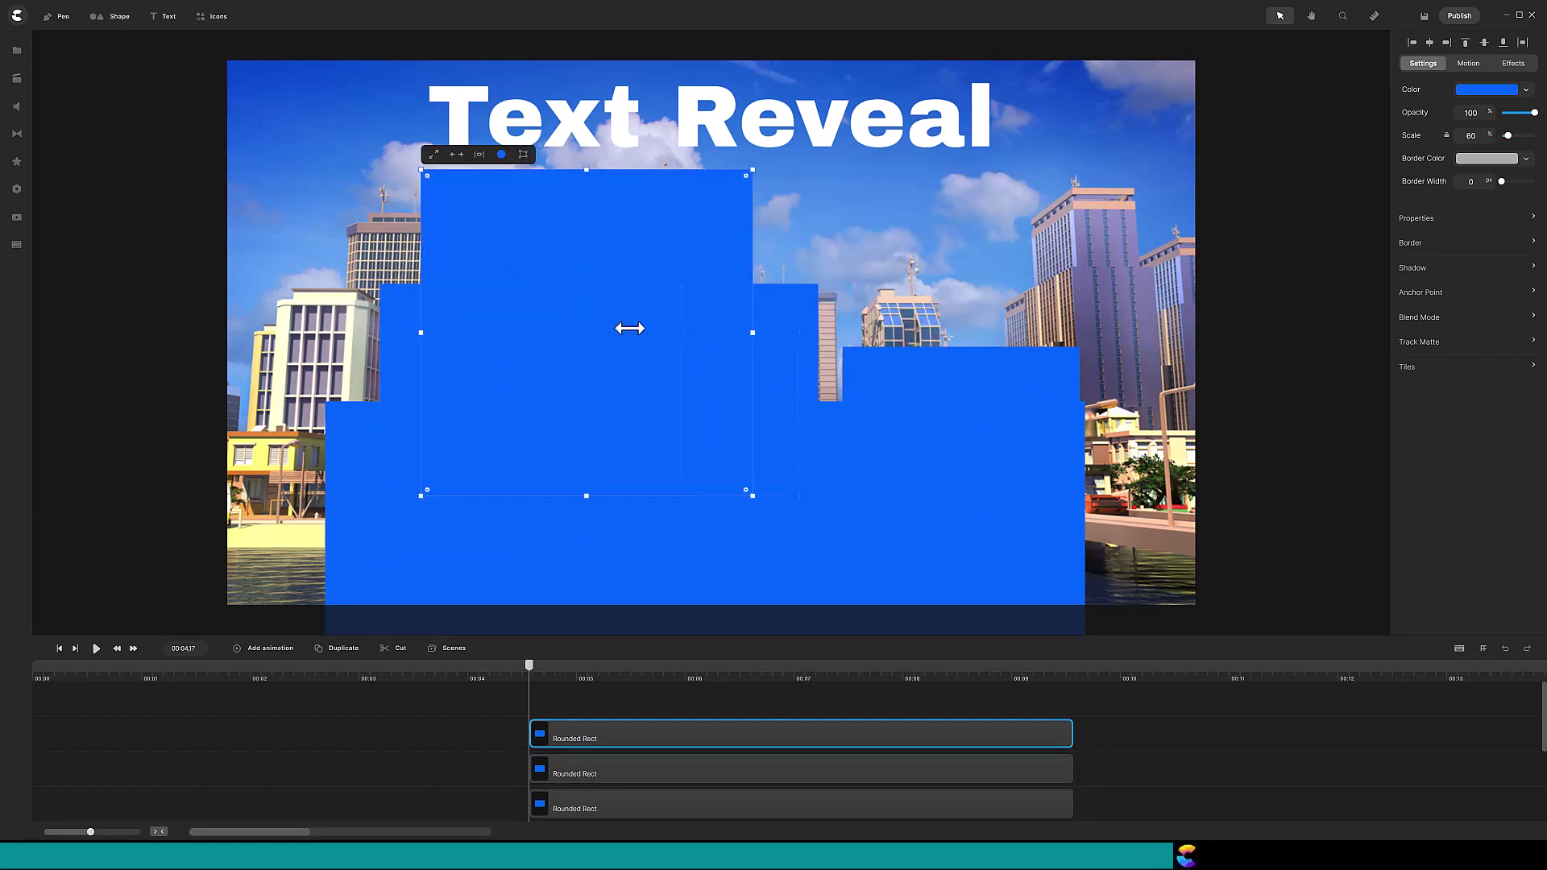
pyautogui.moveTo(629, 328); pyautogui.dragTo(556, 234)
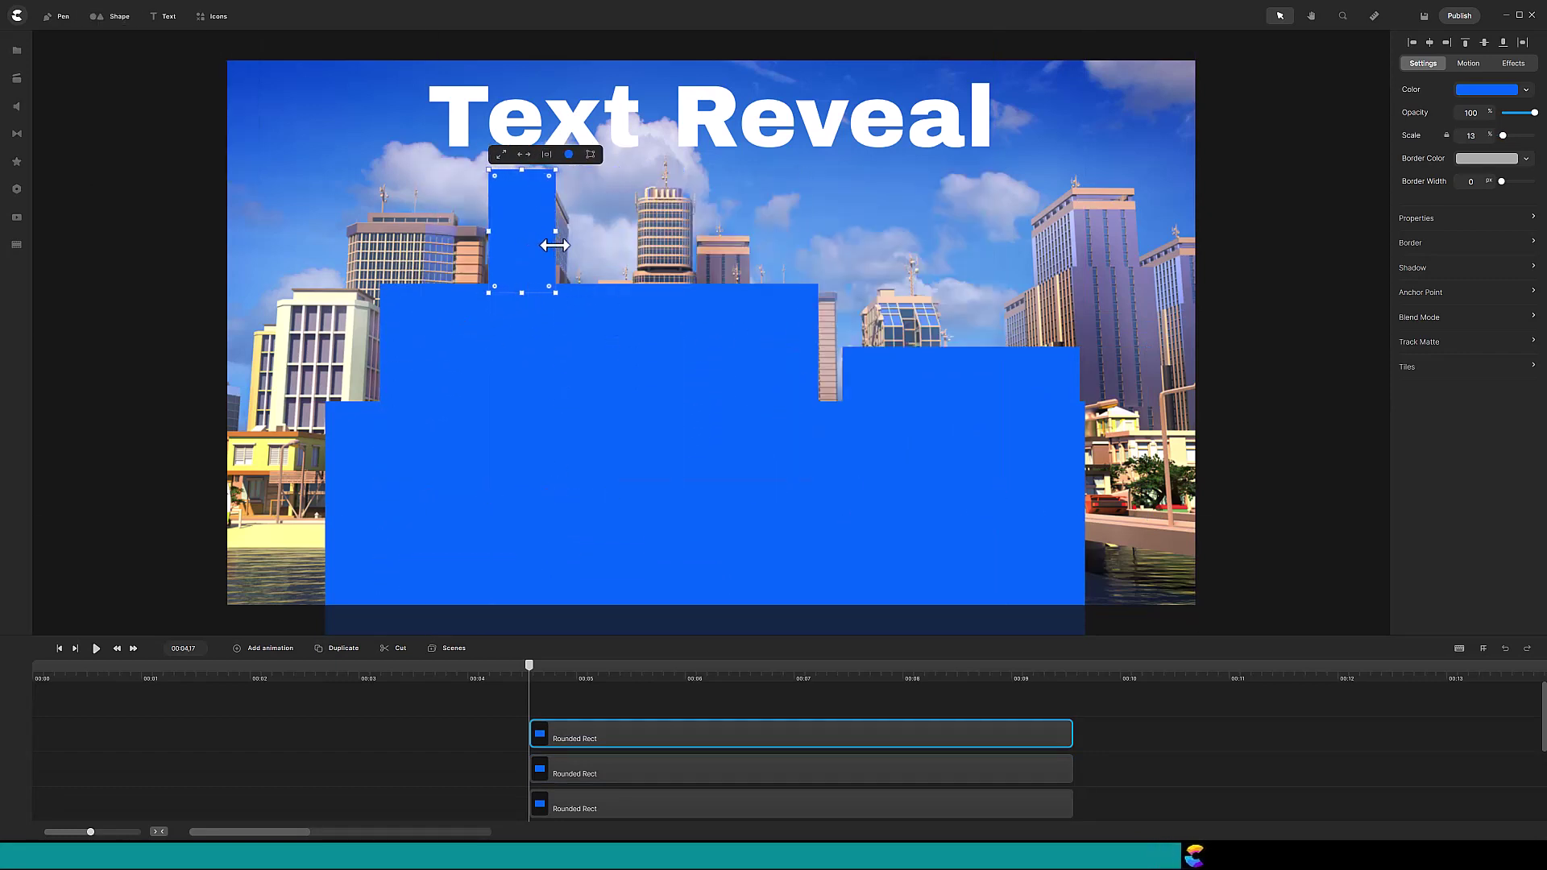
pyautogui.click(590, 167)
pyautogui.moveTo(488, 184); pyautogui.dragTo(491, 182)
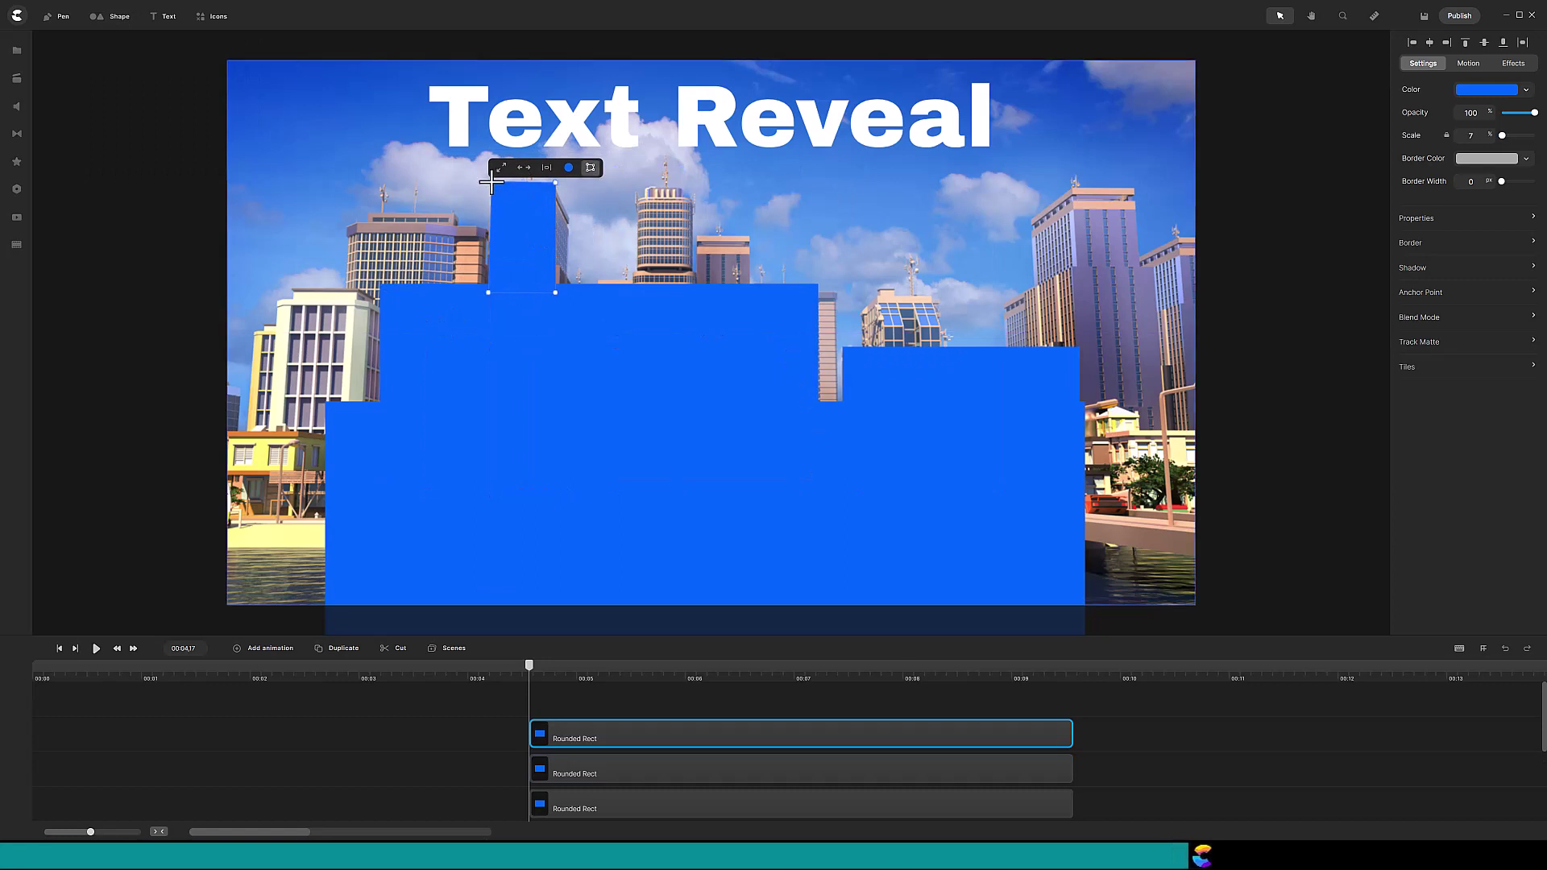
pyautogui.moveTo(759, 609); pyautogui.dragTo(729, 475)
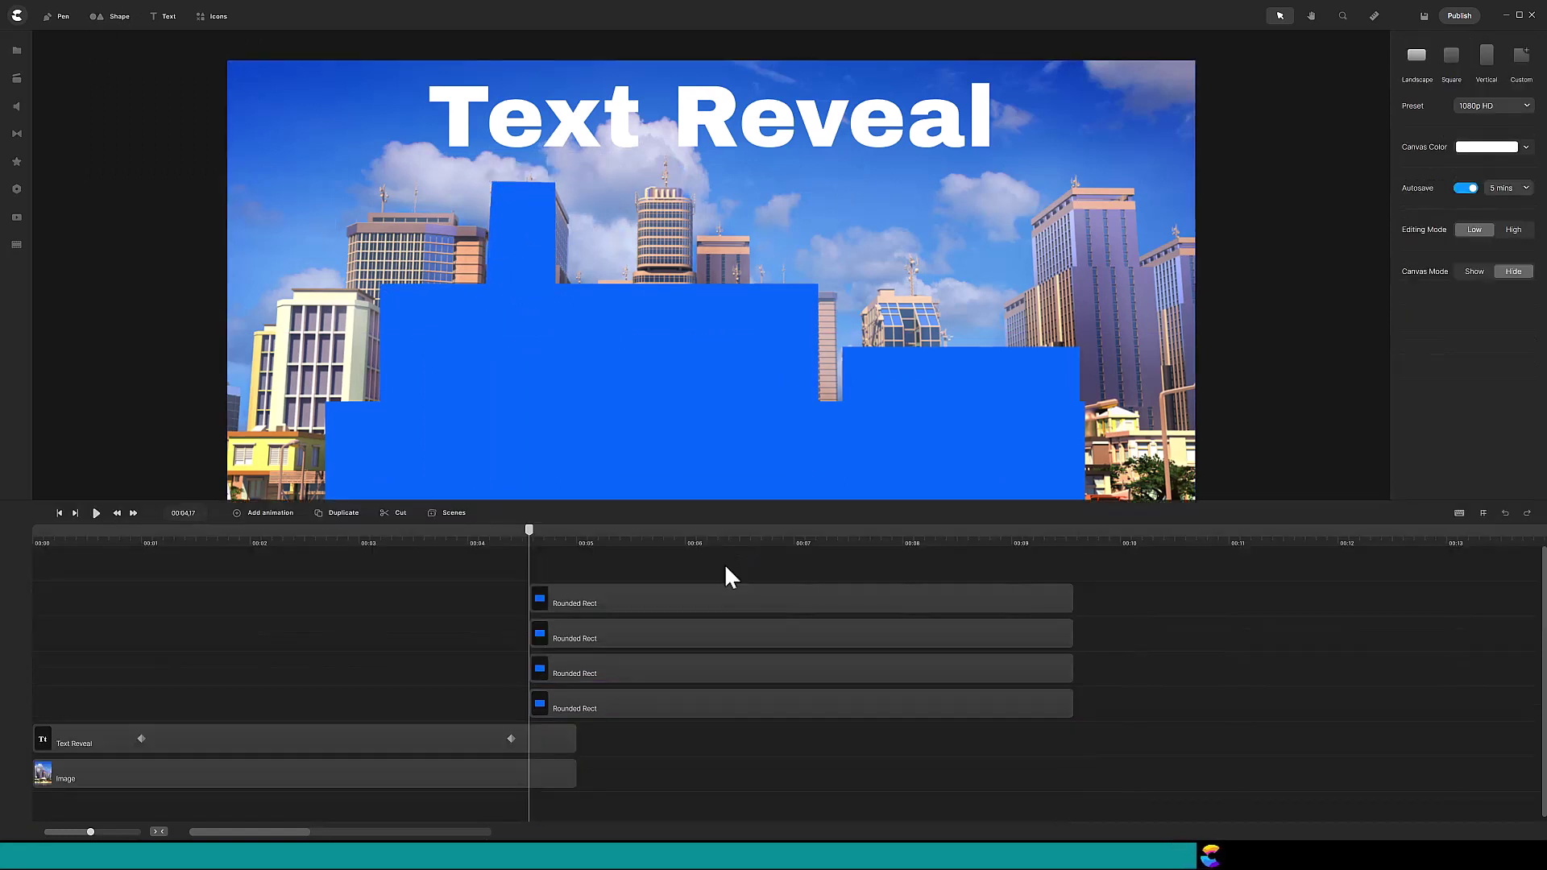
pyautogui.moveTo(723, 563); pyautogui.dragTo(773, 747)
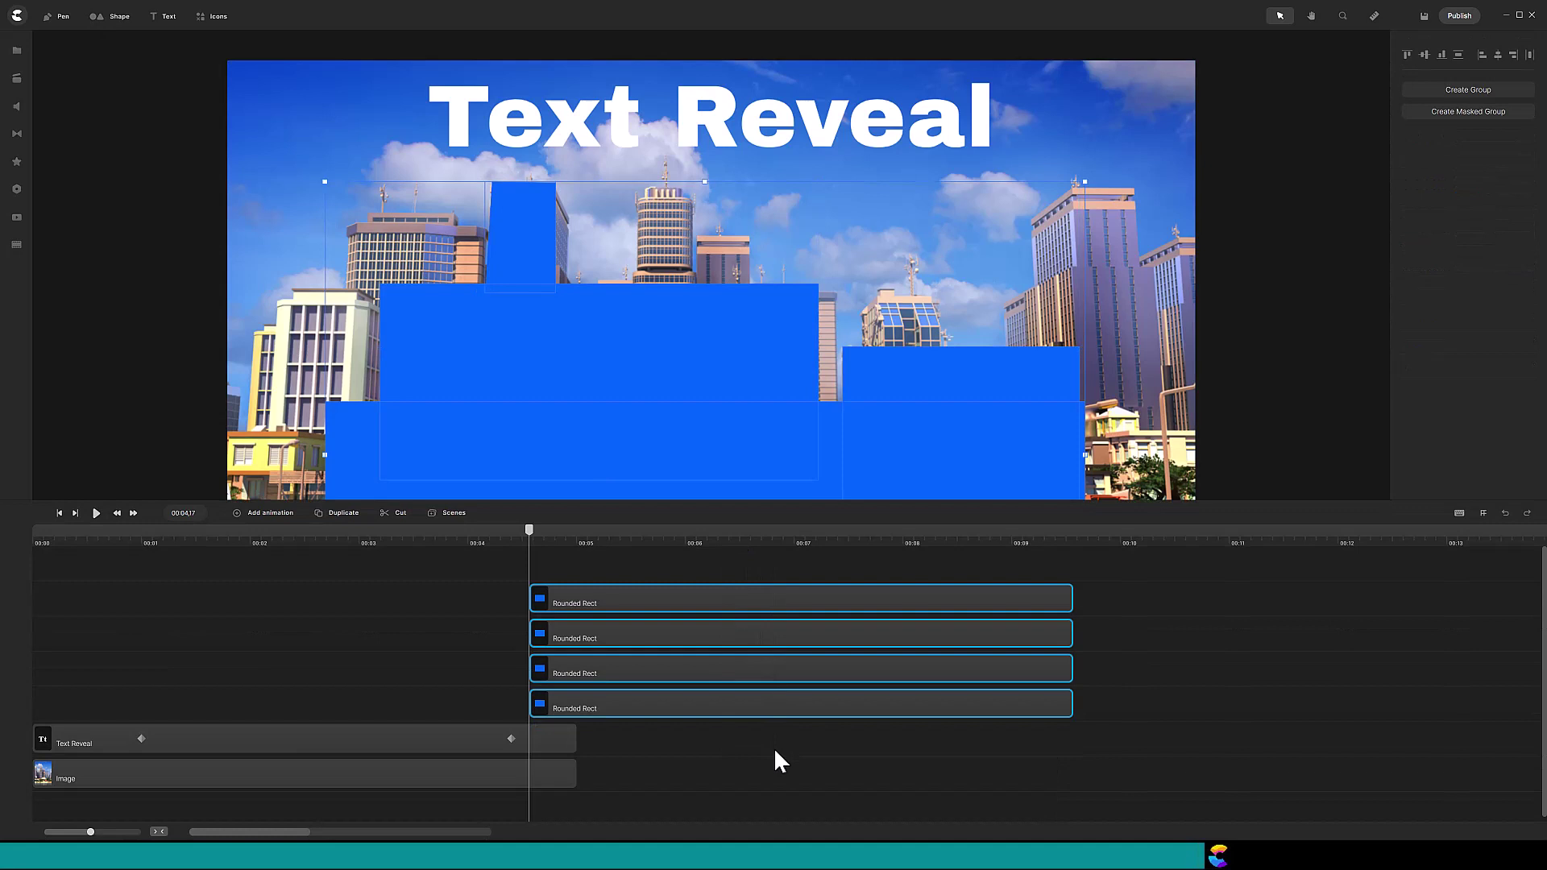
# Group the rectangles with Ctrl+G, move the Group to 00:00, and add a new Rounded Rect.
pyautogui.hotkey('ctrl', 'g')
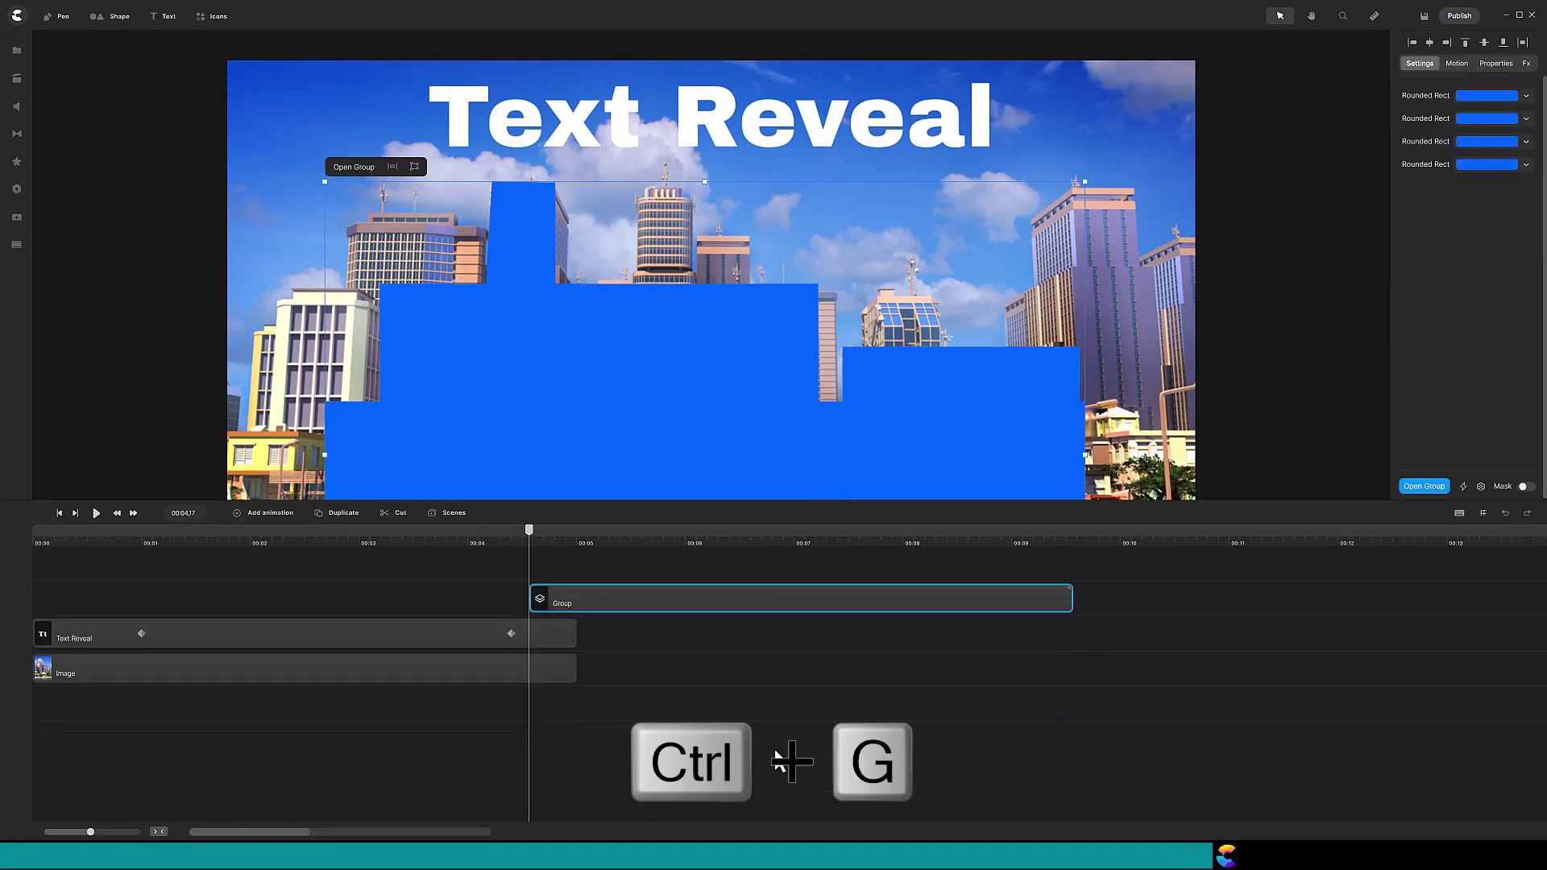
pyautogui.moveTo(583, 603); pyautogui.dragTo(73, 612)
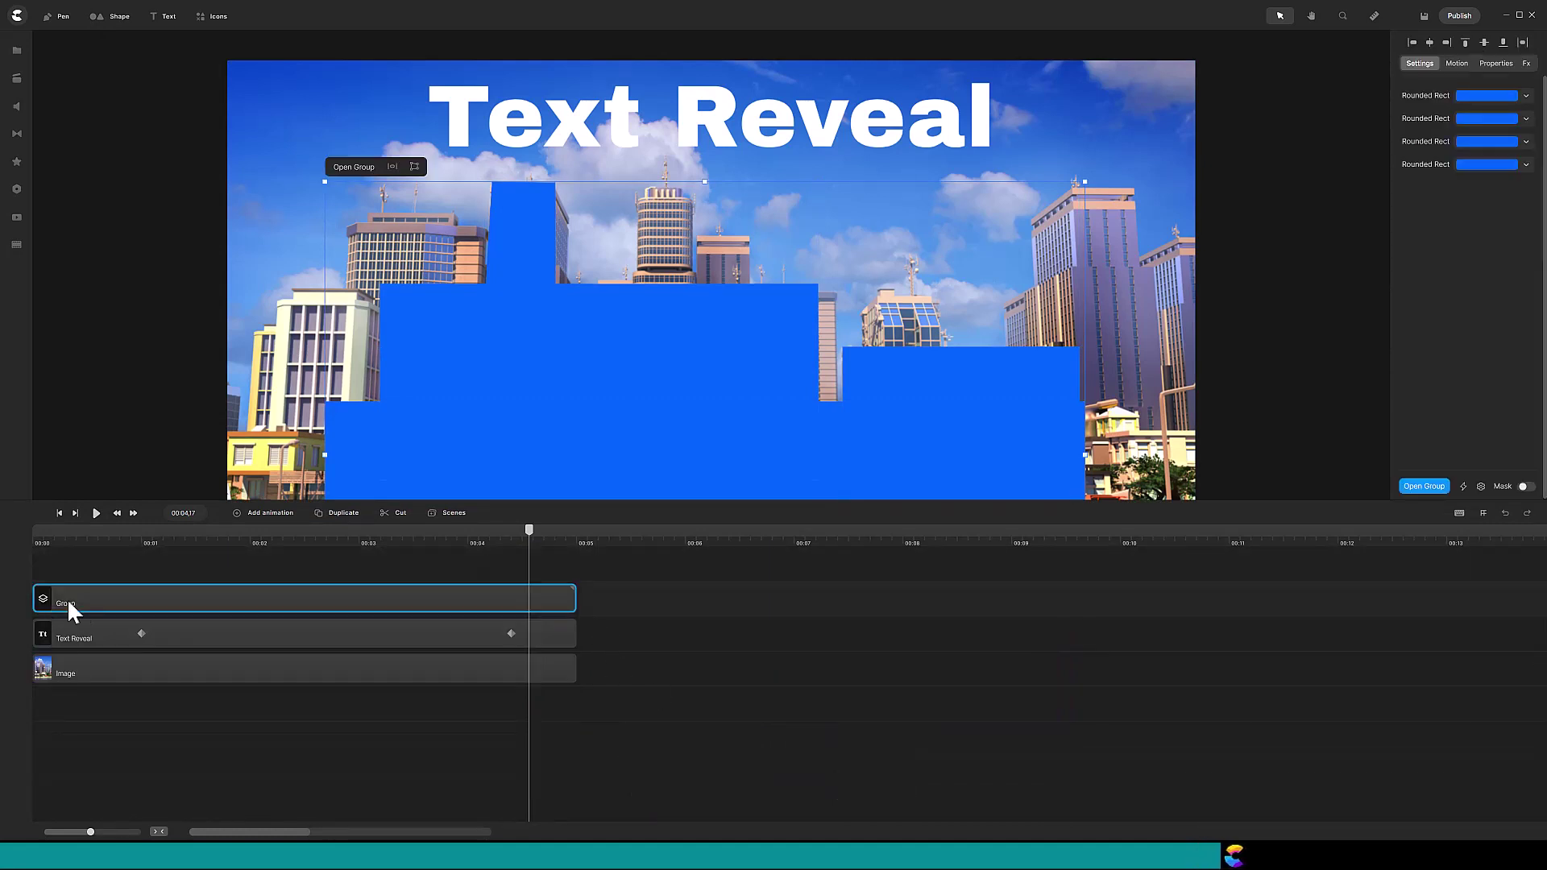
pyautogui.click(113, 16)
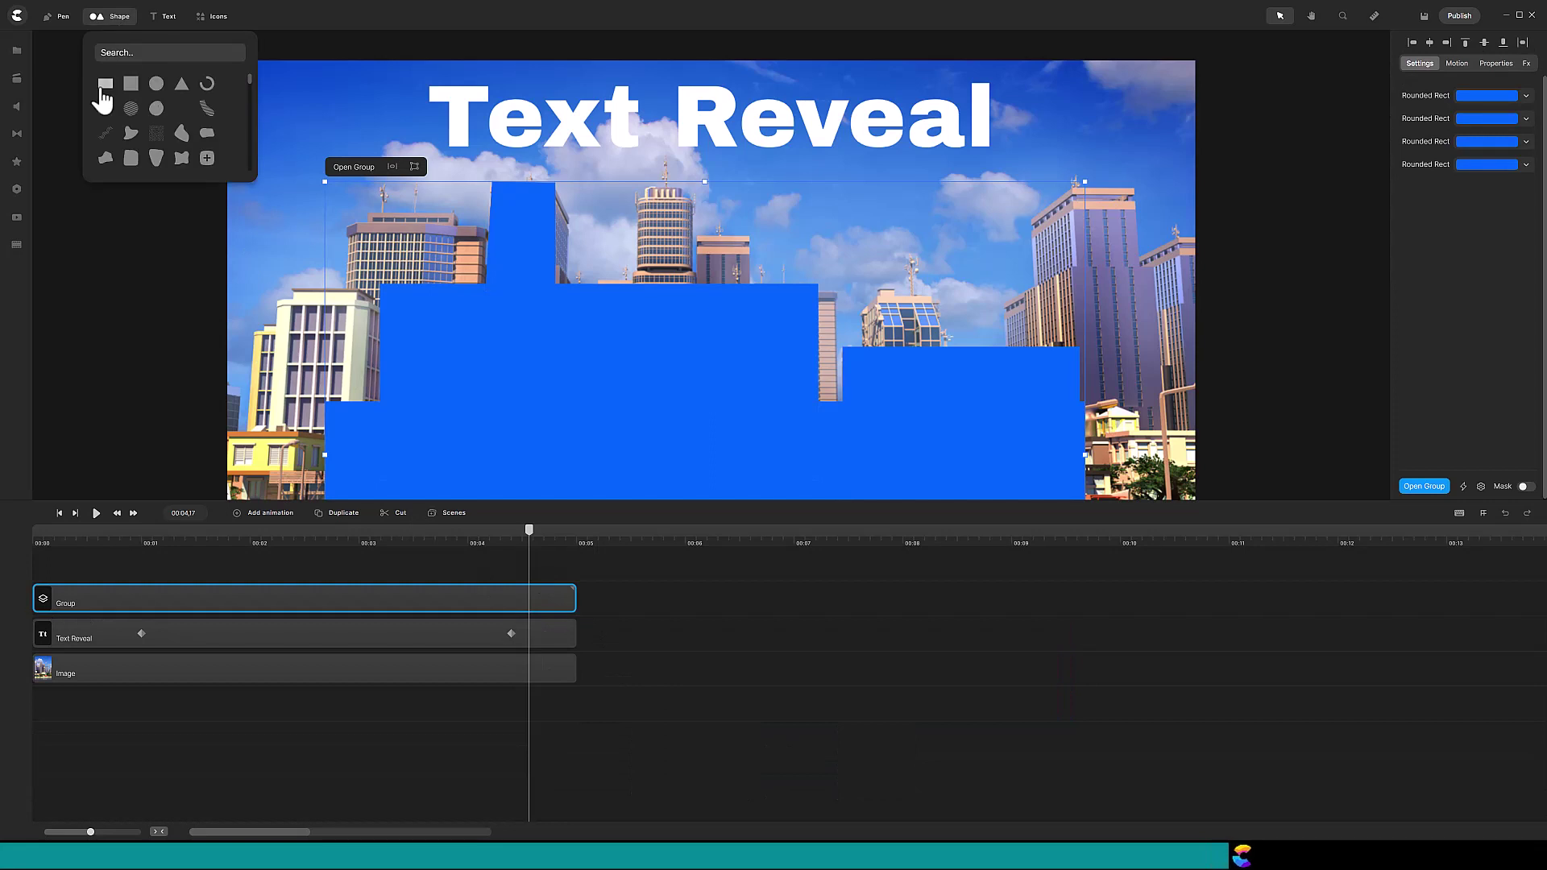
pyautogui.click(106, 83)
# Resize the new rectangle into a thin, short tower on the right block.
pyautogui.moveTo(427, 175); pyautogui.dragTo(756, 358)
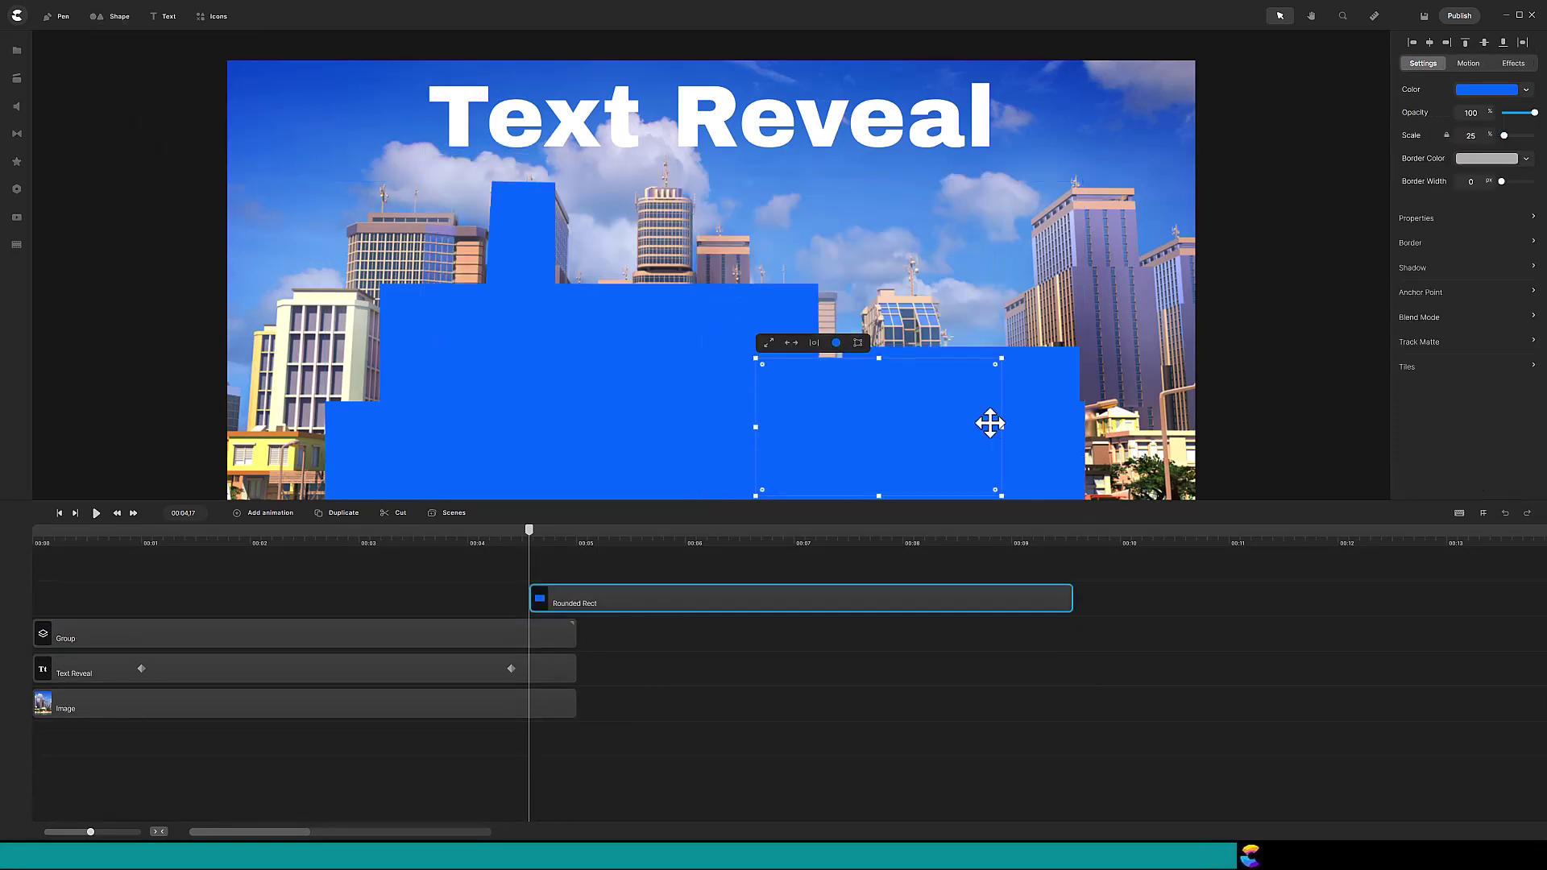
pyautogui.moveTo(949, 431); pyautogui.dragTo(940, 432)
pyautogui.moveTo(759, 431); pyautogui.dragTo(881, 375)
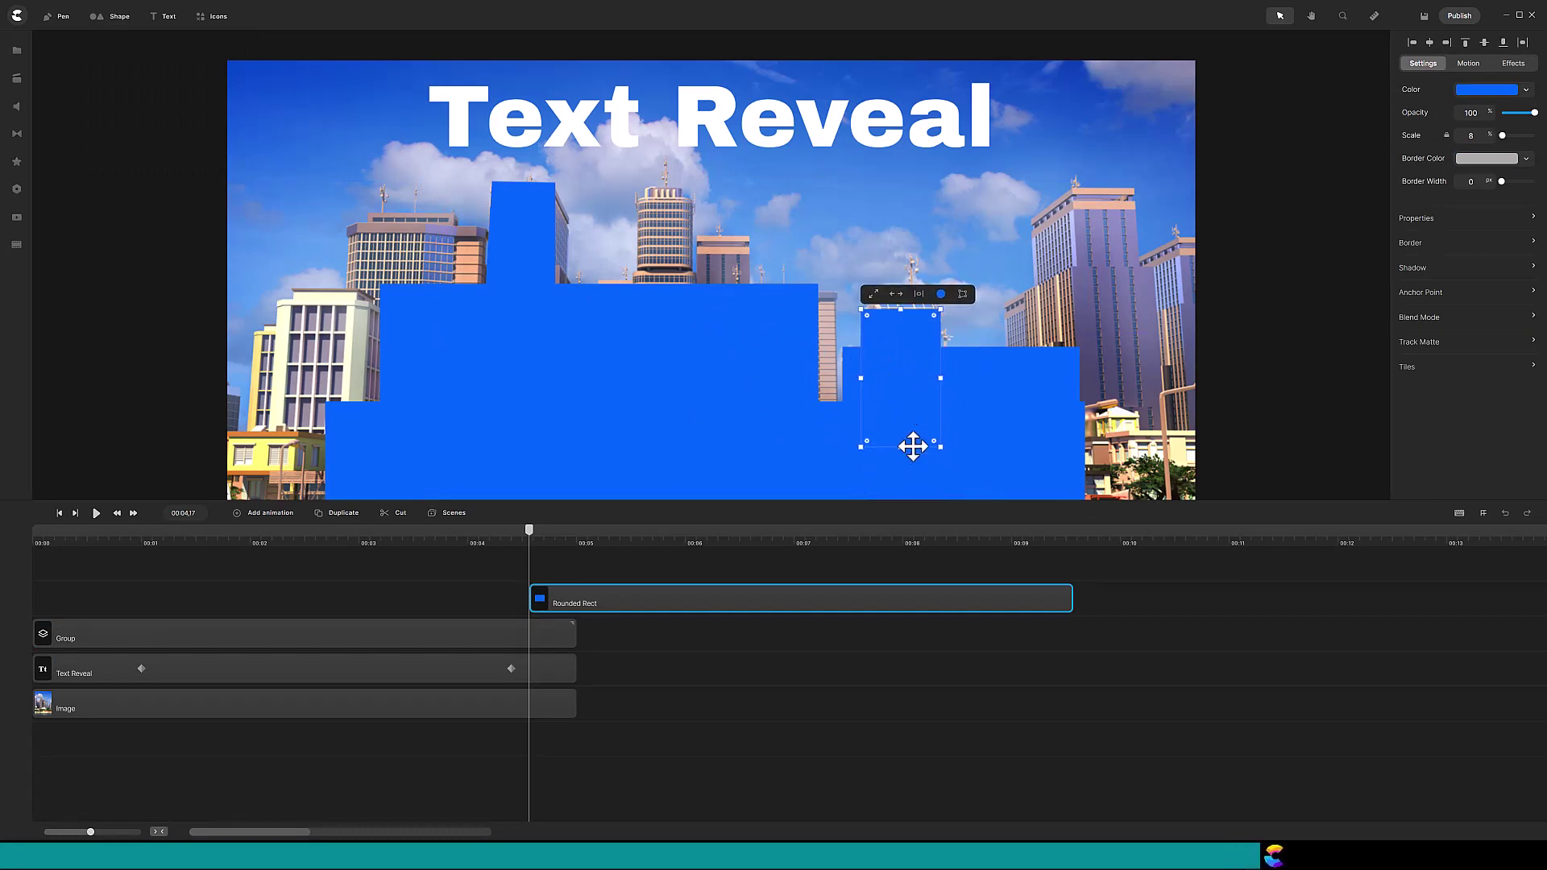
pyautogui.moveTo(909, 445); pyautogui.dragTo(907, 405)
# Add another Rounded Rect as a narrow tall box on the right block.
pyautogui.click(490, 556)
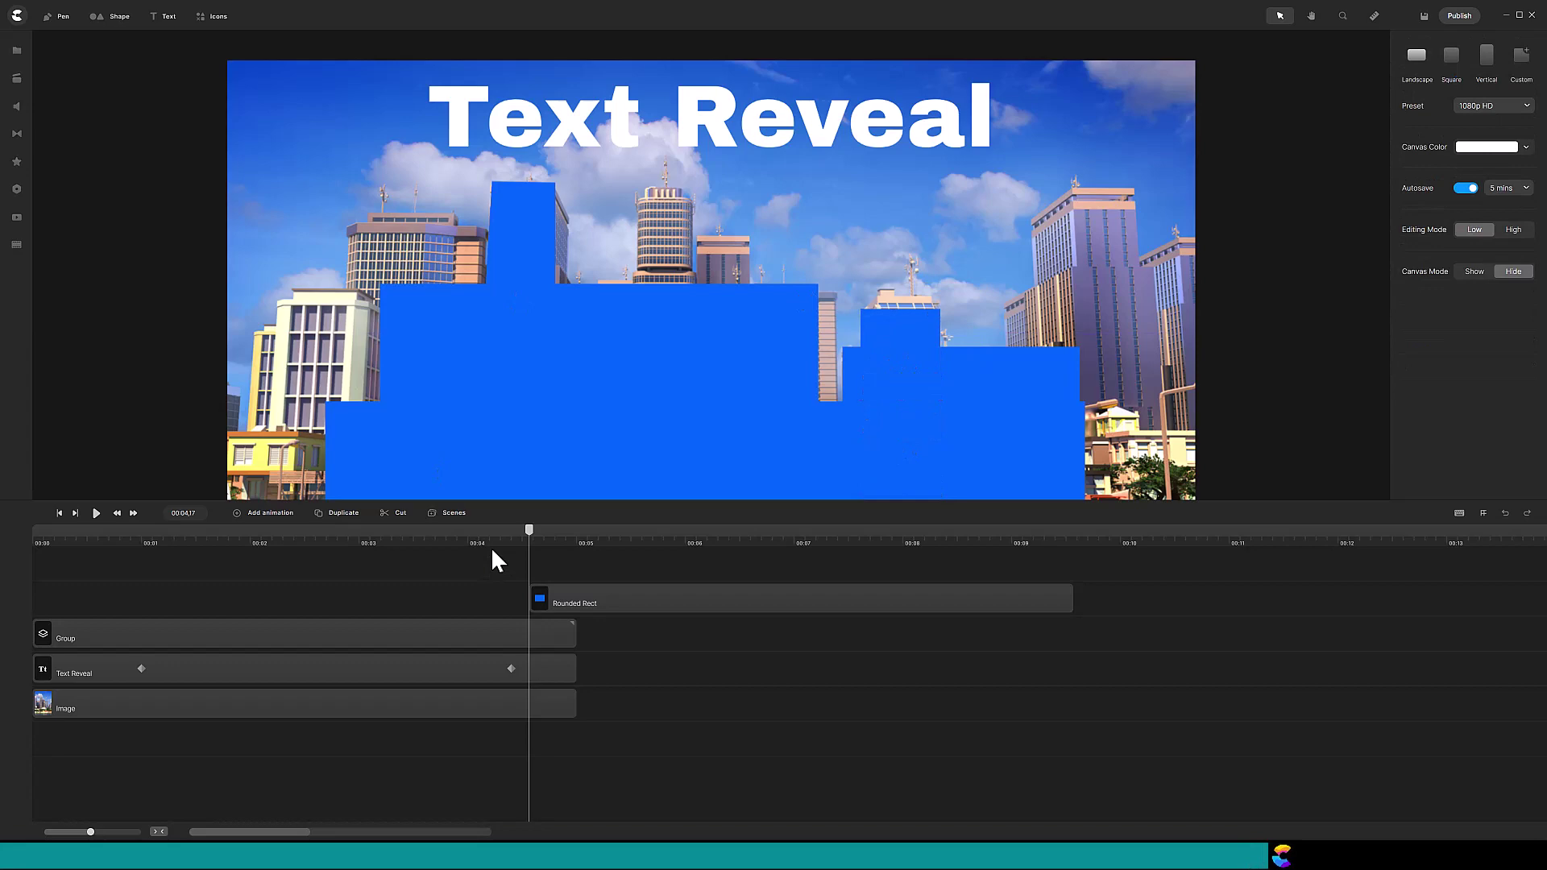
pyautogui.click(110, 17)
pyautogui.click(106, 83)
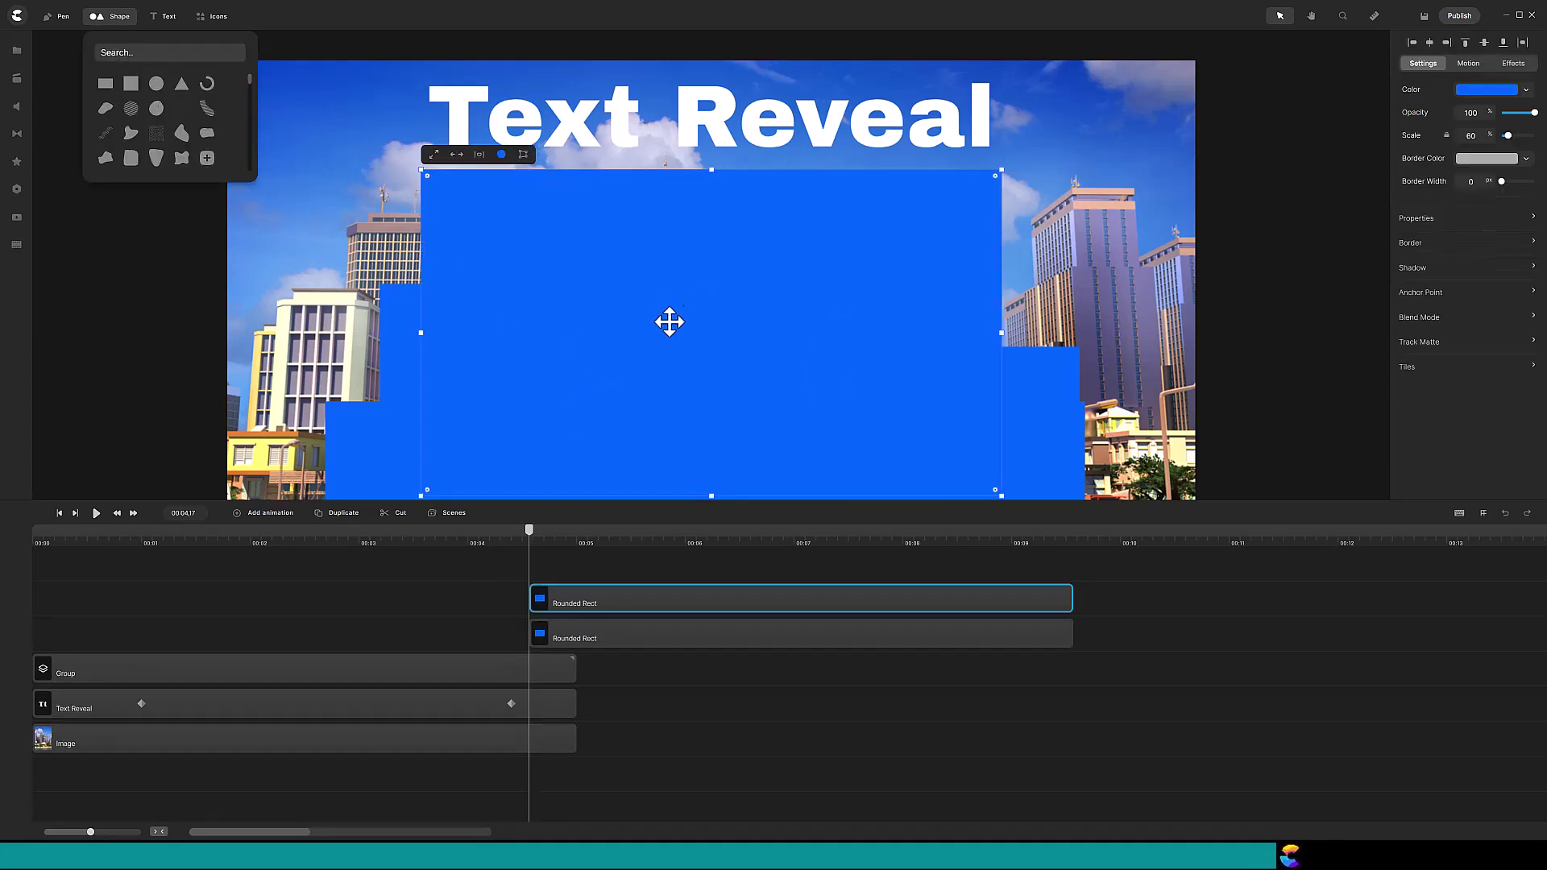
pyautogui.moveTo(425, 495); pyautogui.dragTo(857, 415)
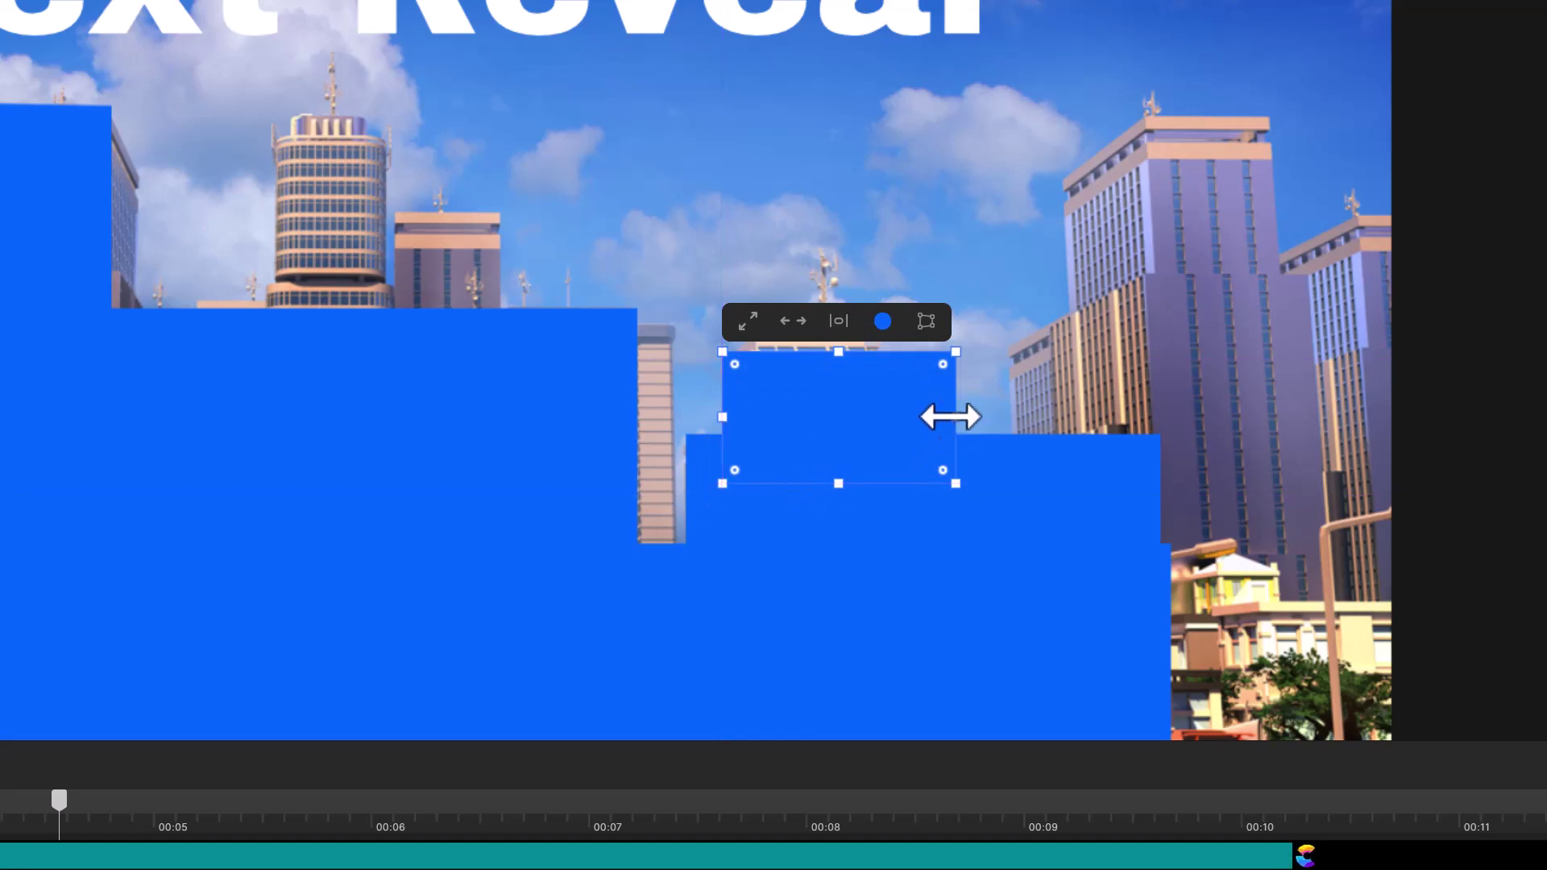
pyautogui.moveTo(962, 379); pyautogui.dragTo(824, 379)
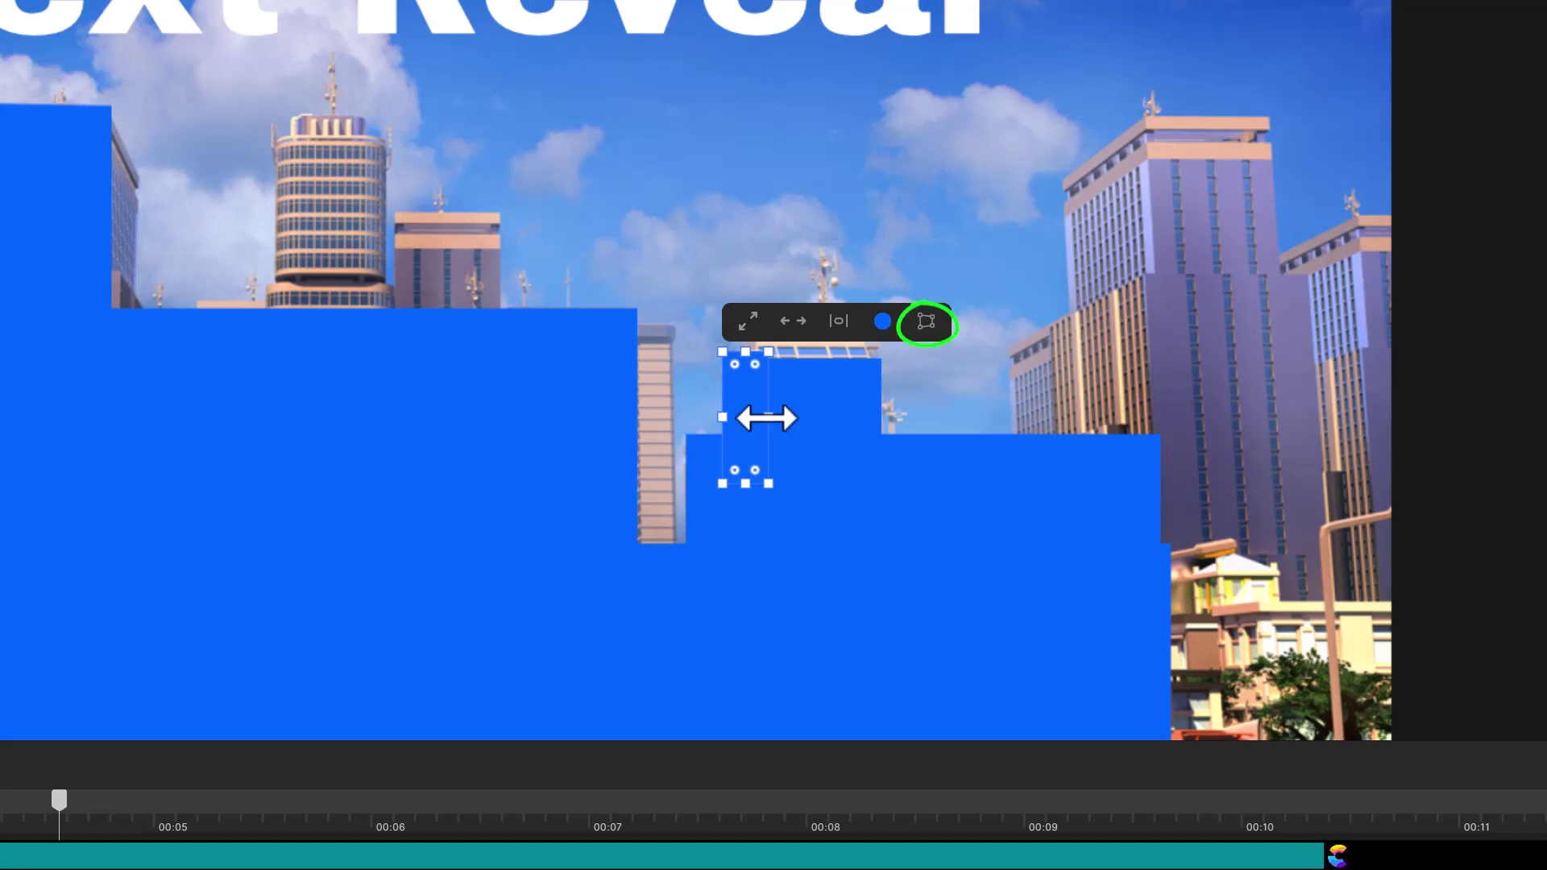
# Raise the new tower's top-right corner, then move both tower clips to 00:00 into the Group.
pyautogui.click(926, 322)
pyautogui.moveTo(768, 351); pyautogui.dragTo(767, 340)
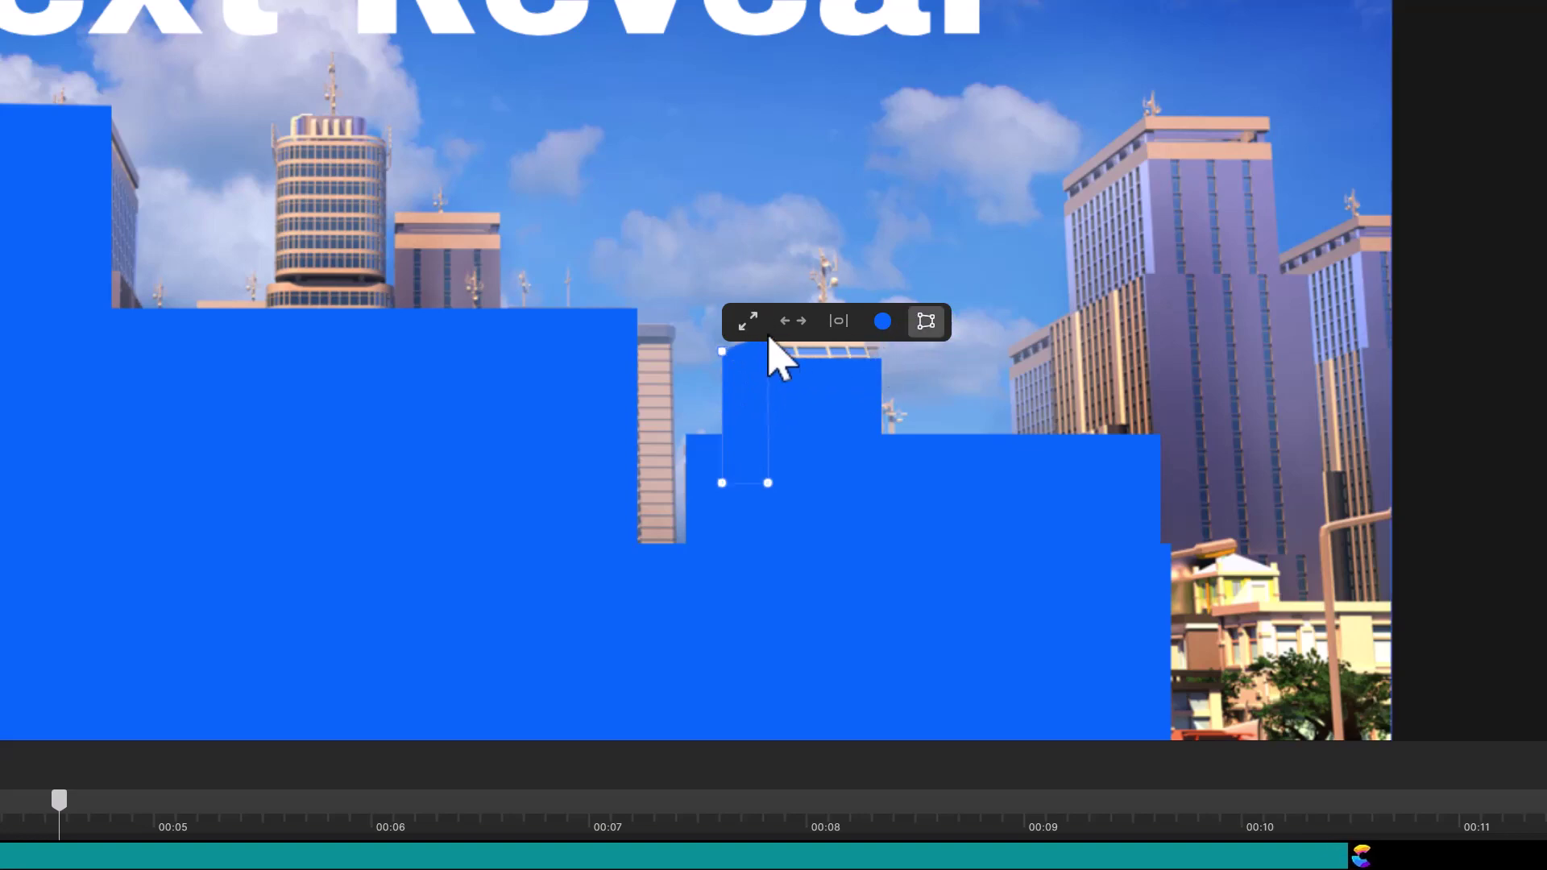
pyautogui.click(812, 448)
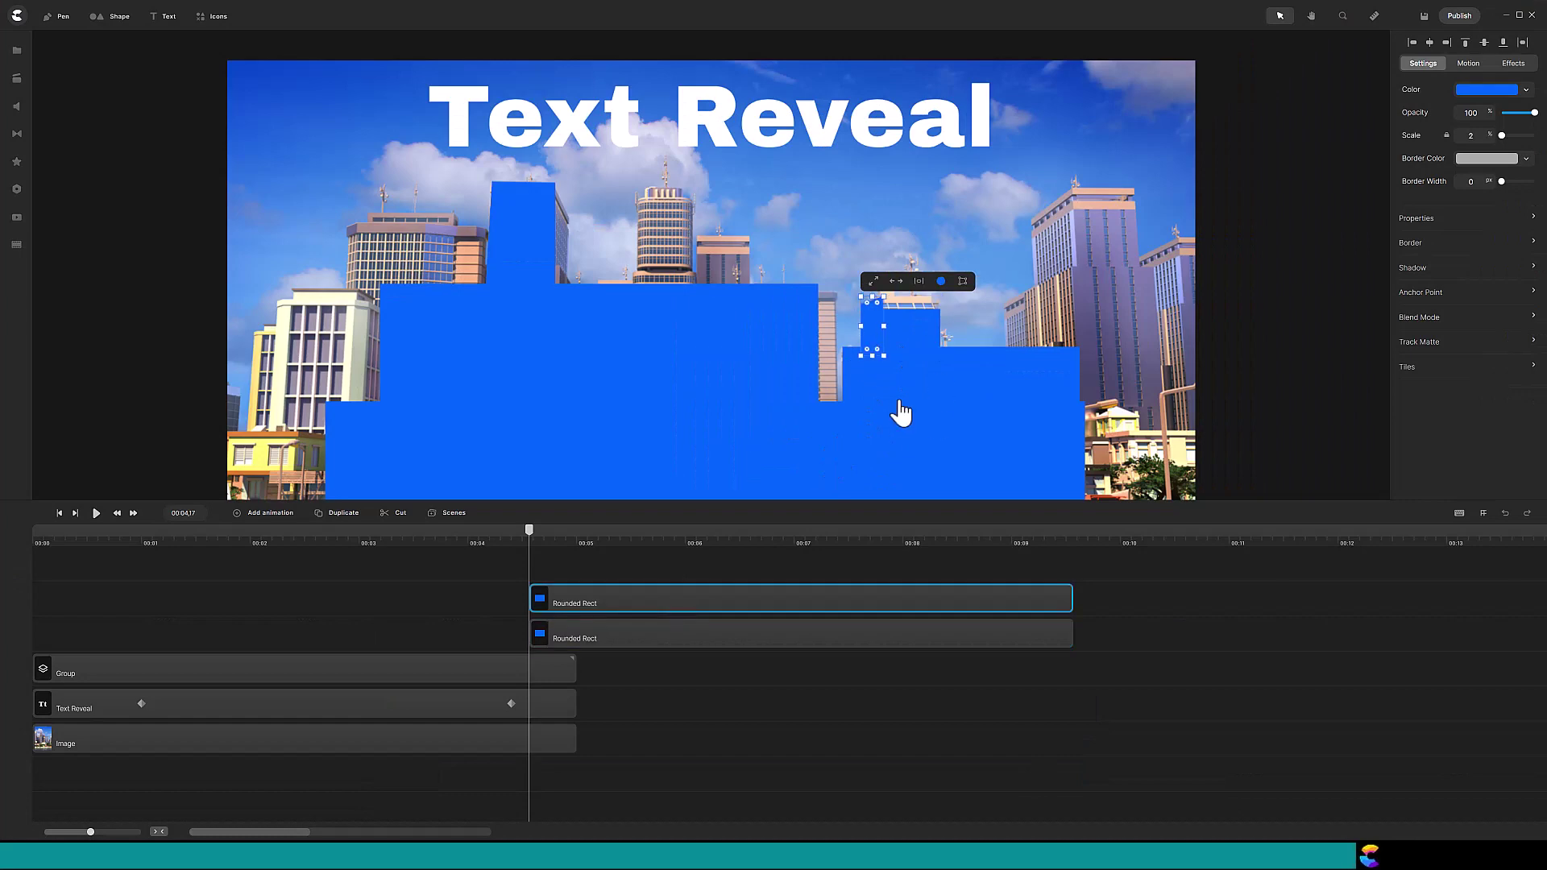
pyautogui.keyDown('shift'); pyautogui.click(652, 605); pyautogui.keyUp('shift')
pyautogui.keyDown('shift'); pyautogui.click(552, 672); pyautogui.keyUp('shift')
pyautogui.moveTo(595, 632); pyautogui.dragTo(114, 667)
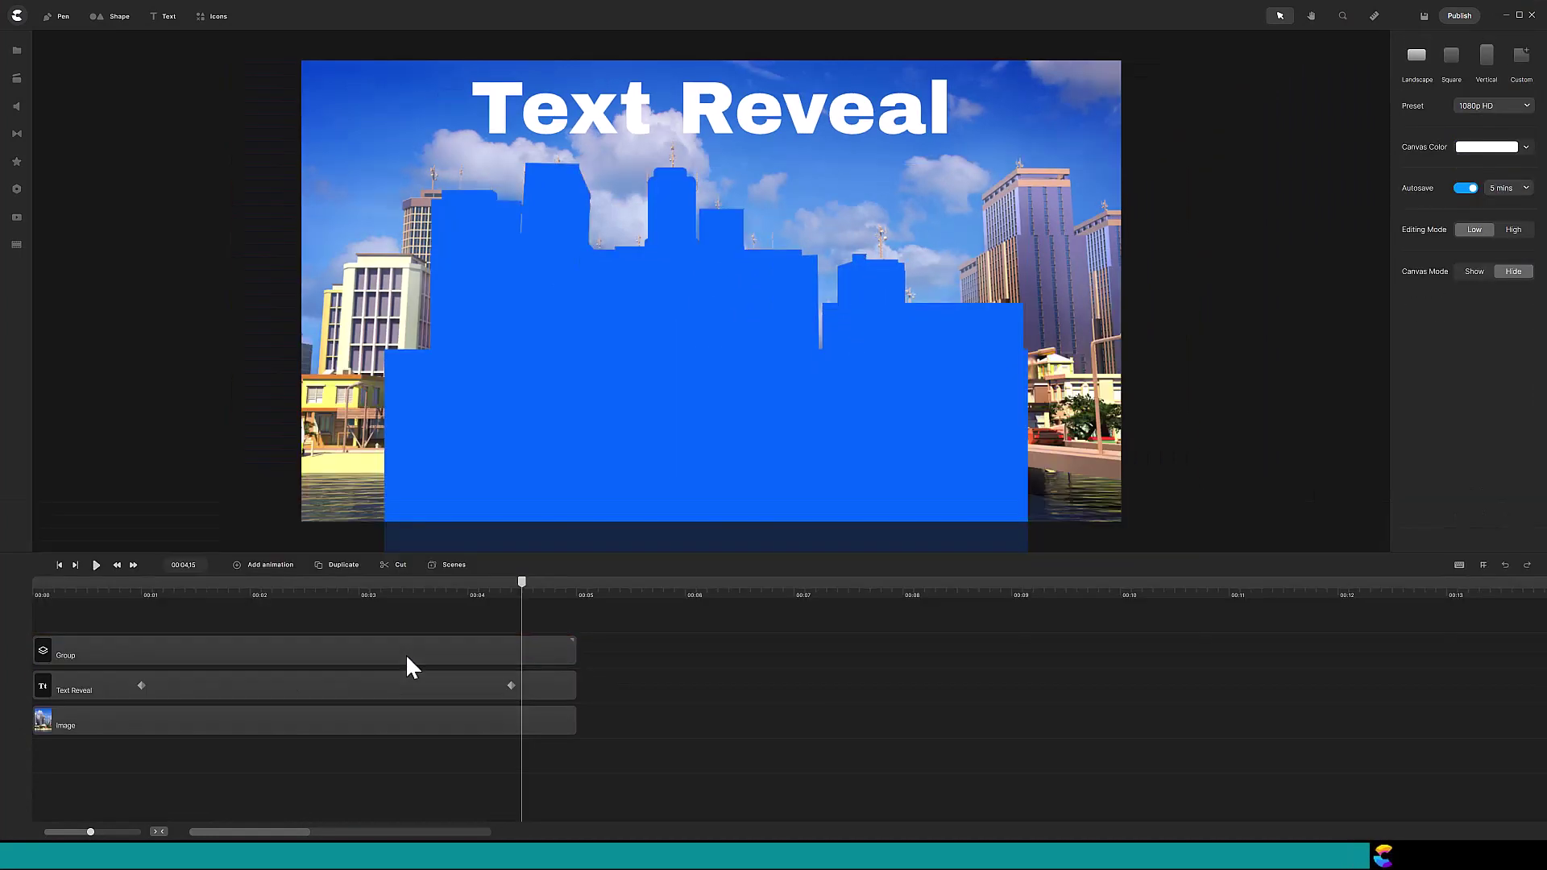
# Duplicate the city image and move the copy to the top of the track stack.
pyautogui.click(405, 655)
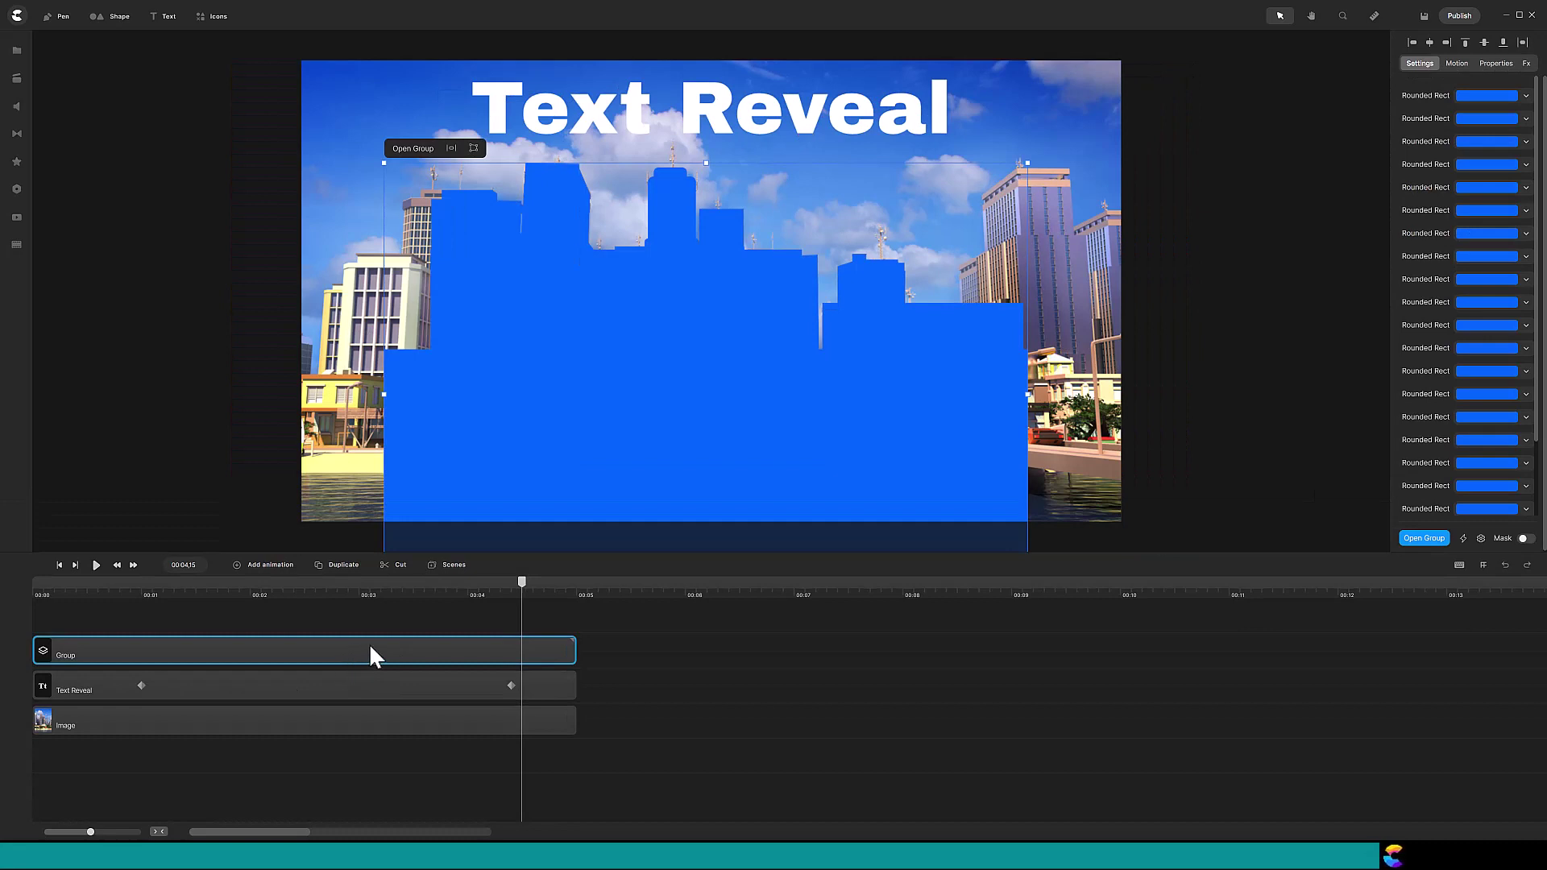
pyautogui.click(387, 725)
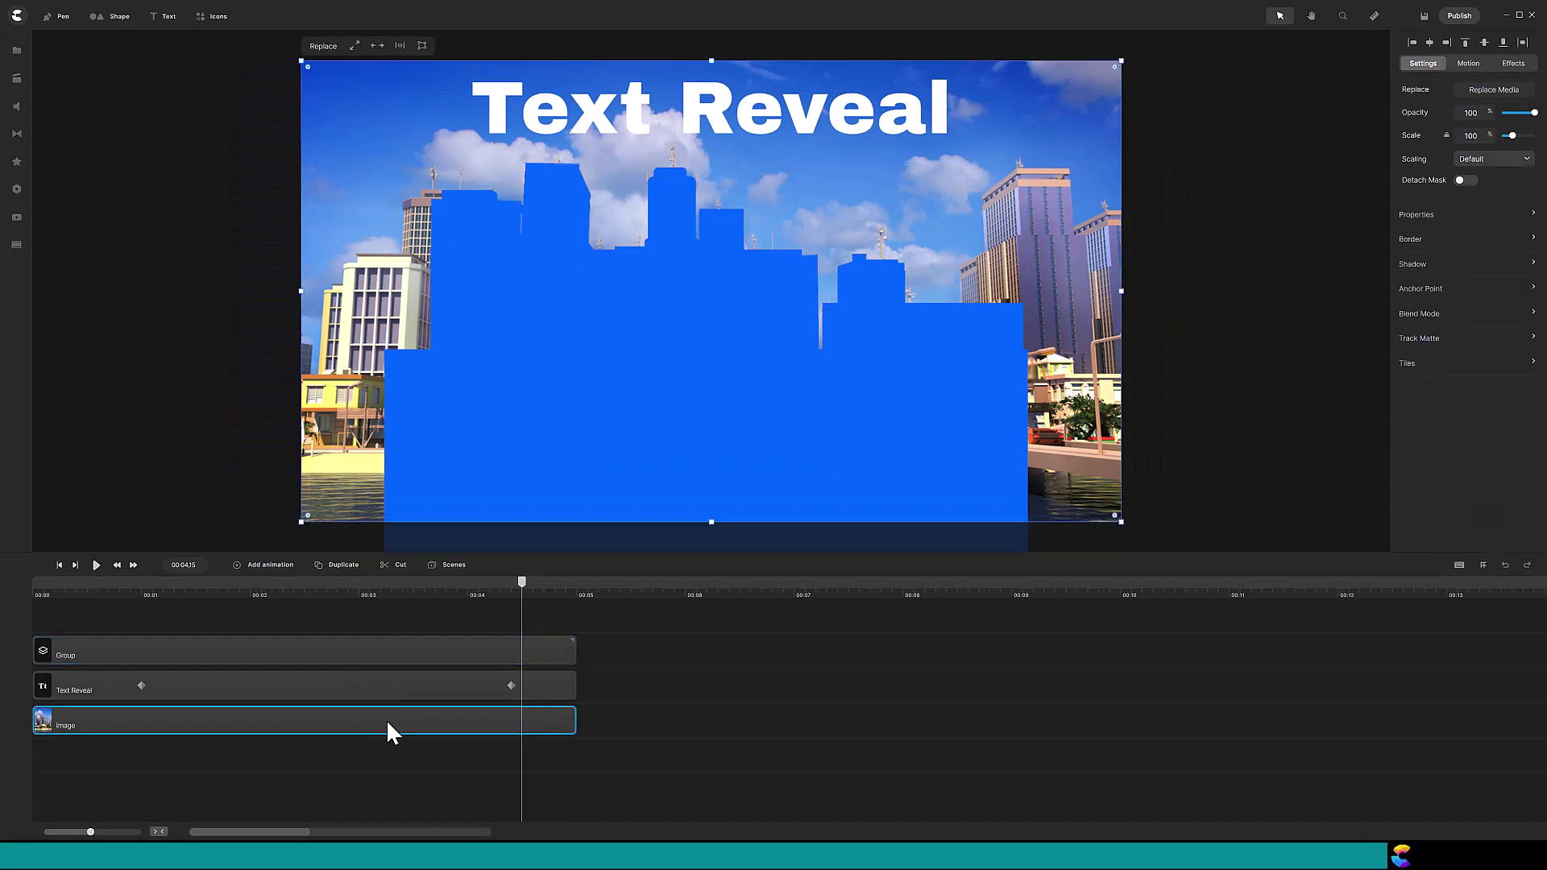
pyautogui.click(342, 567)
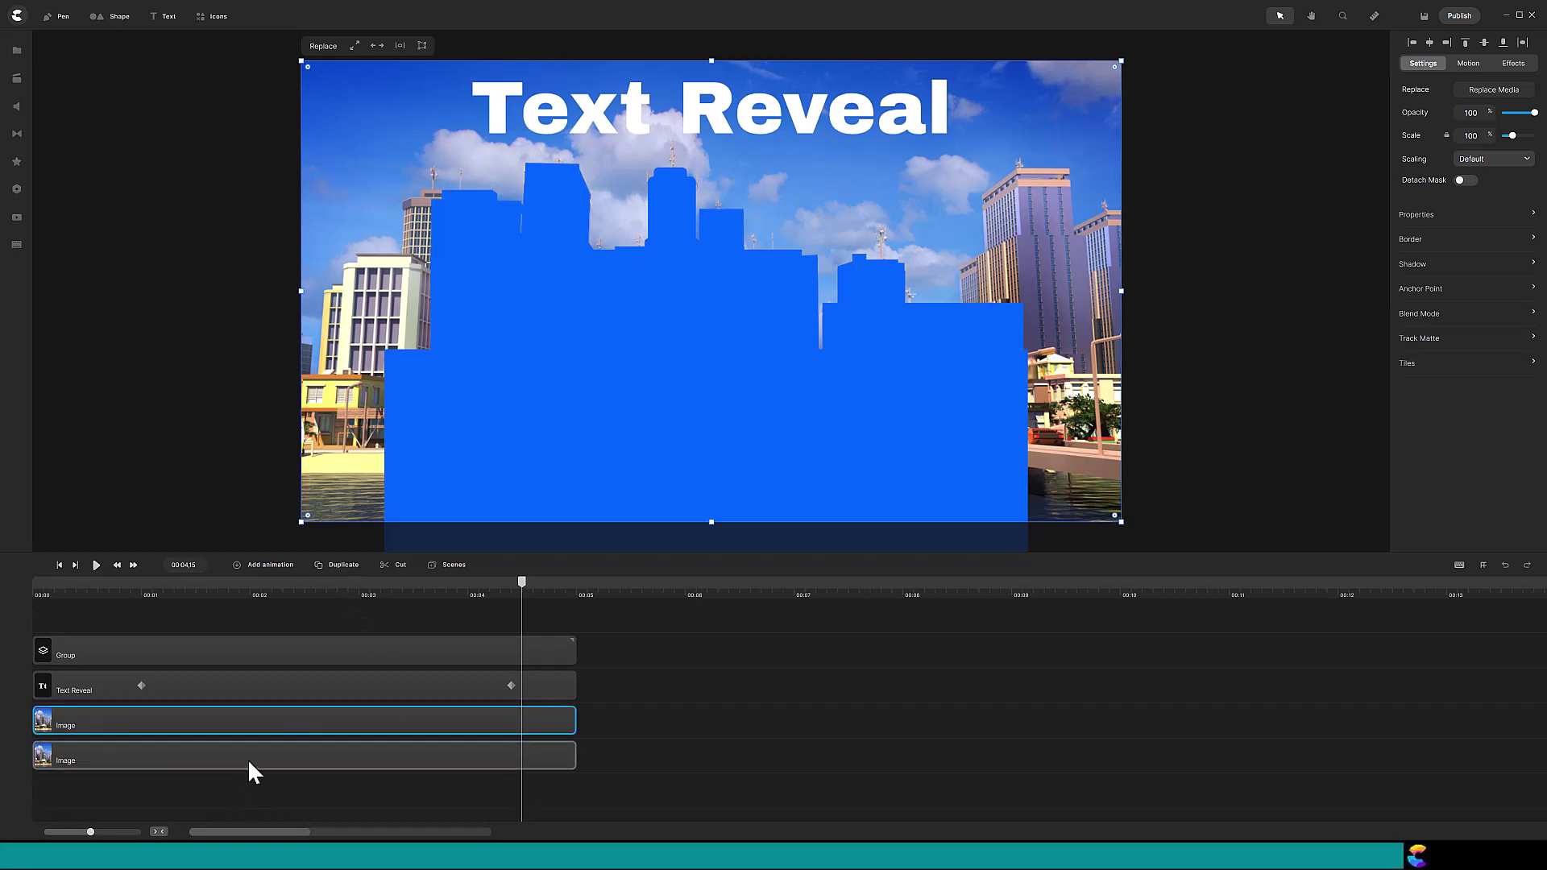
pyautogui.moveTo(245, 674); pyautogui.dragTo(242, 628)
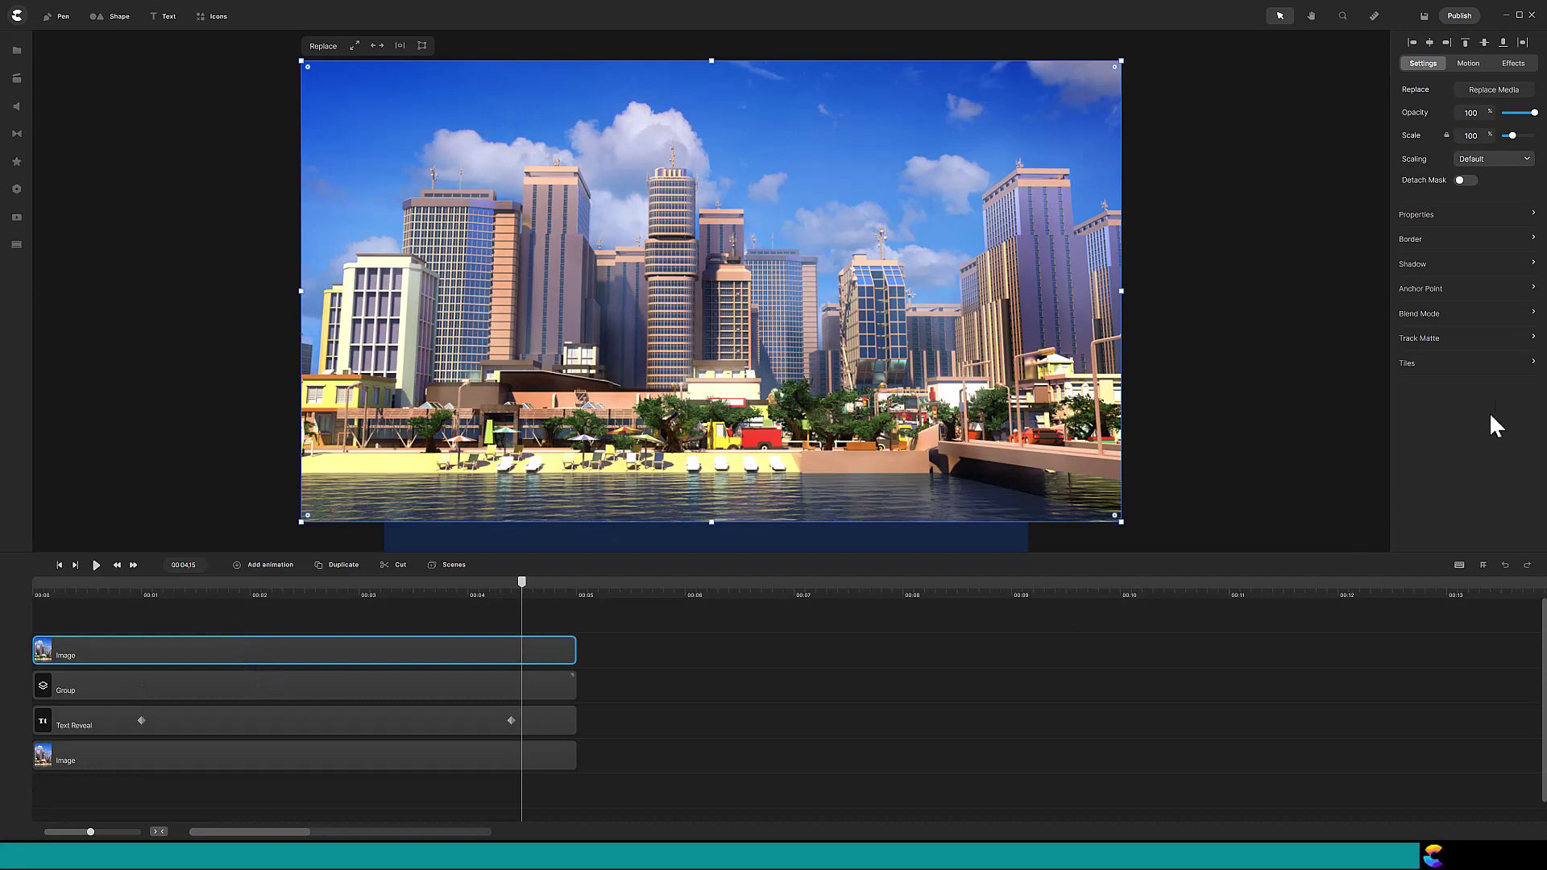
# Track-matte the image copy to the skyline Group as an alpha mask, so the title sits behind the buildings.
pyautogui.click(1420, 339)
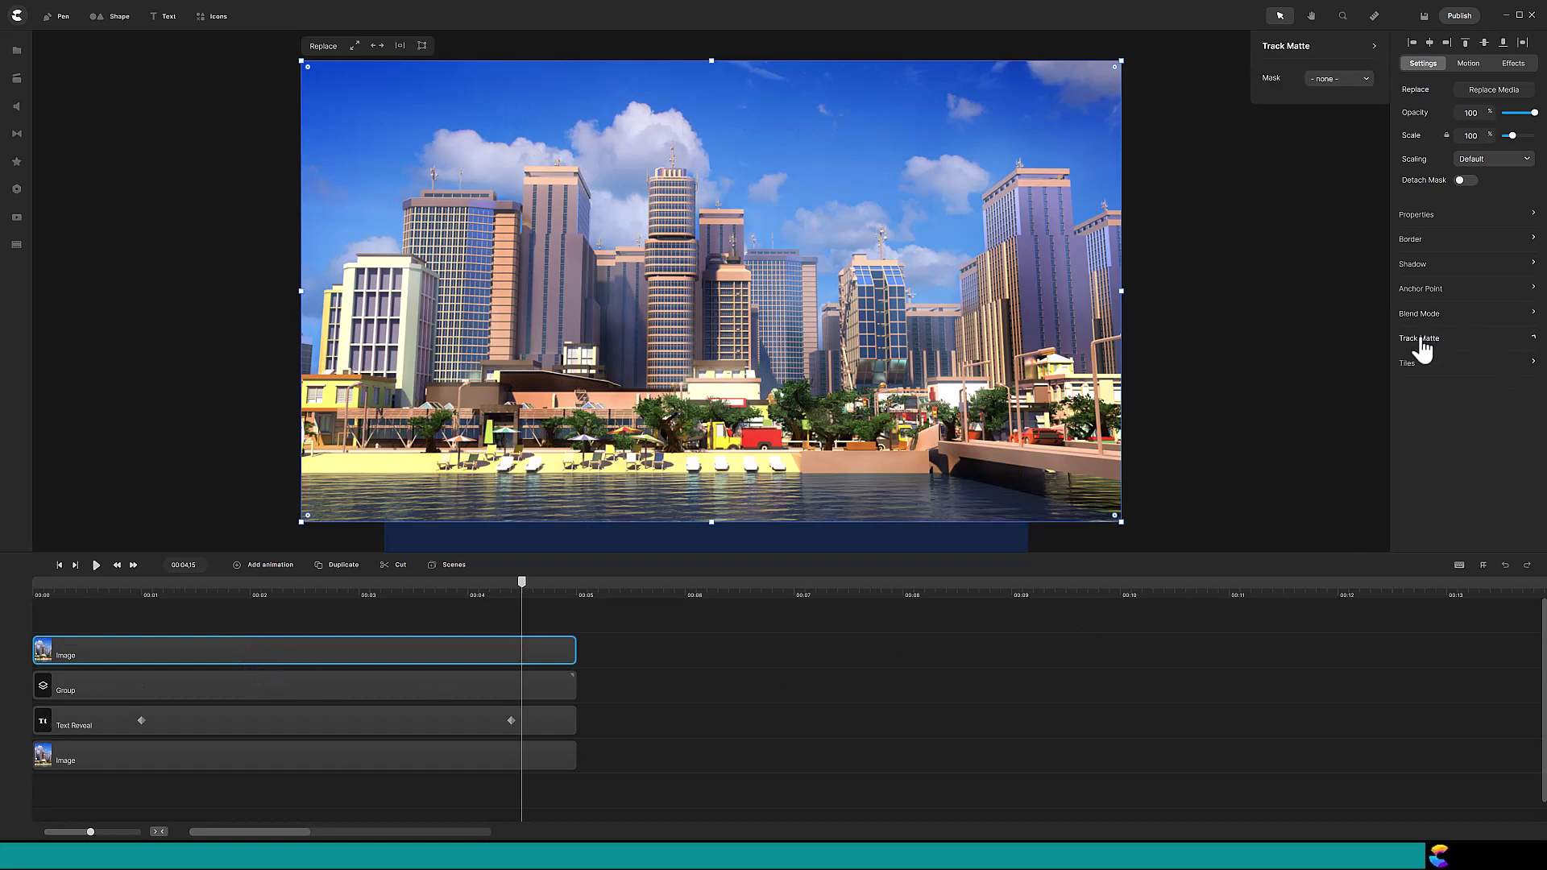
pyautogui.click(1366, 81)
pyautogui.click(1334, 172)
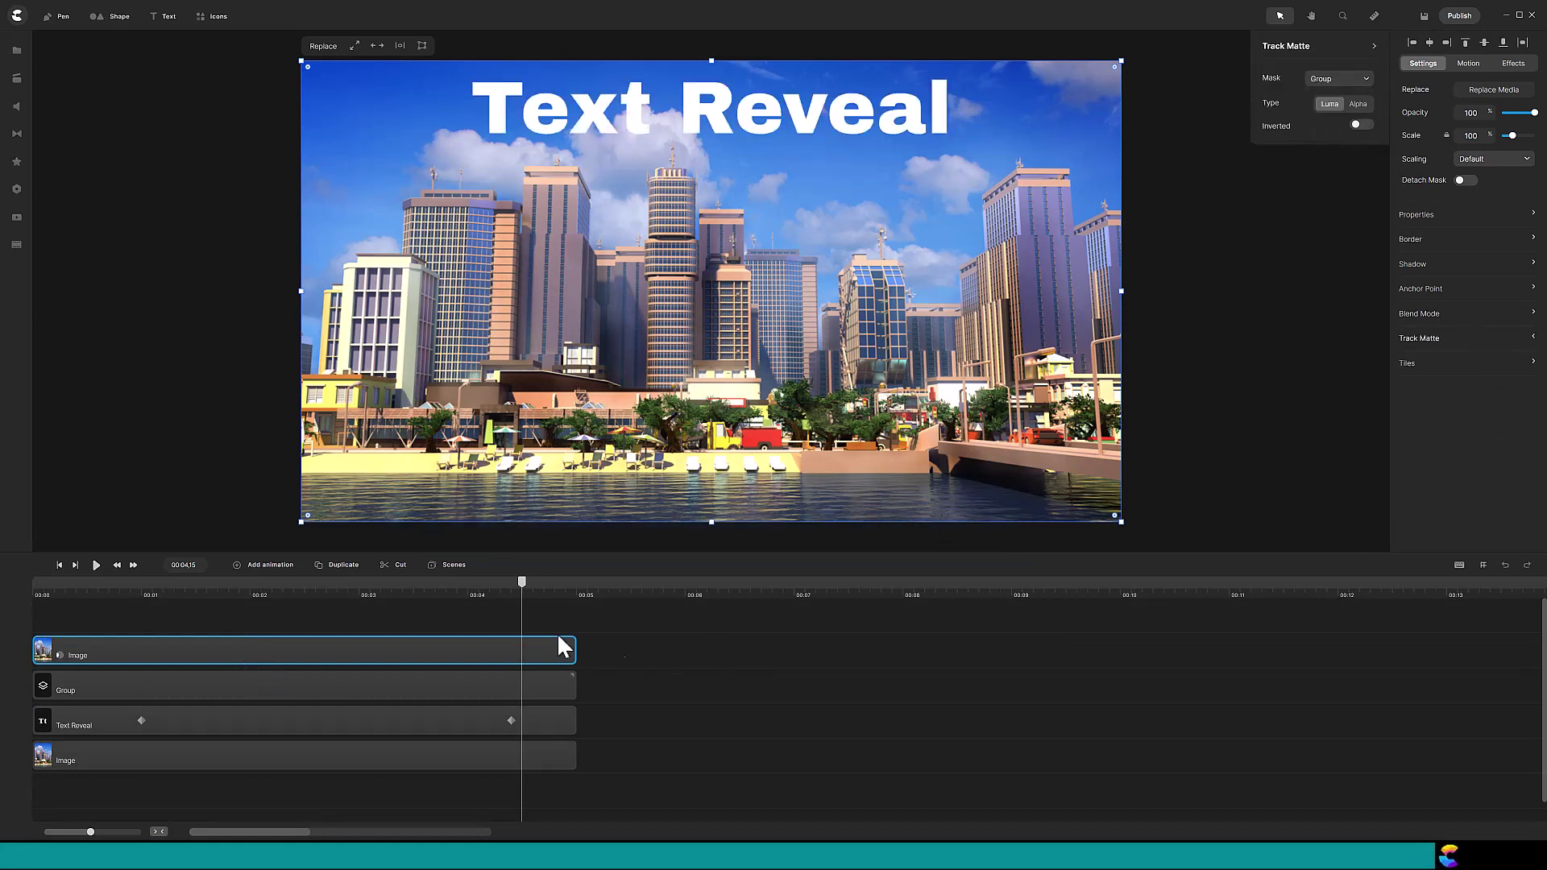
pyautogui.click(60, 565)
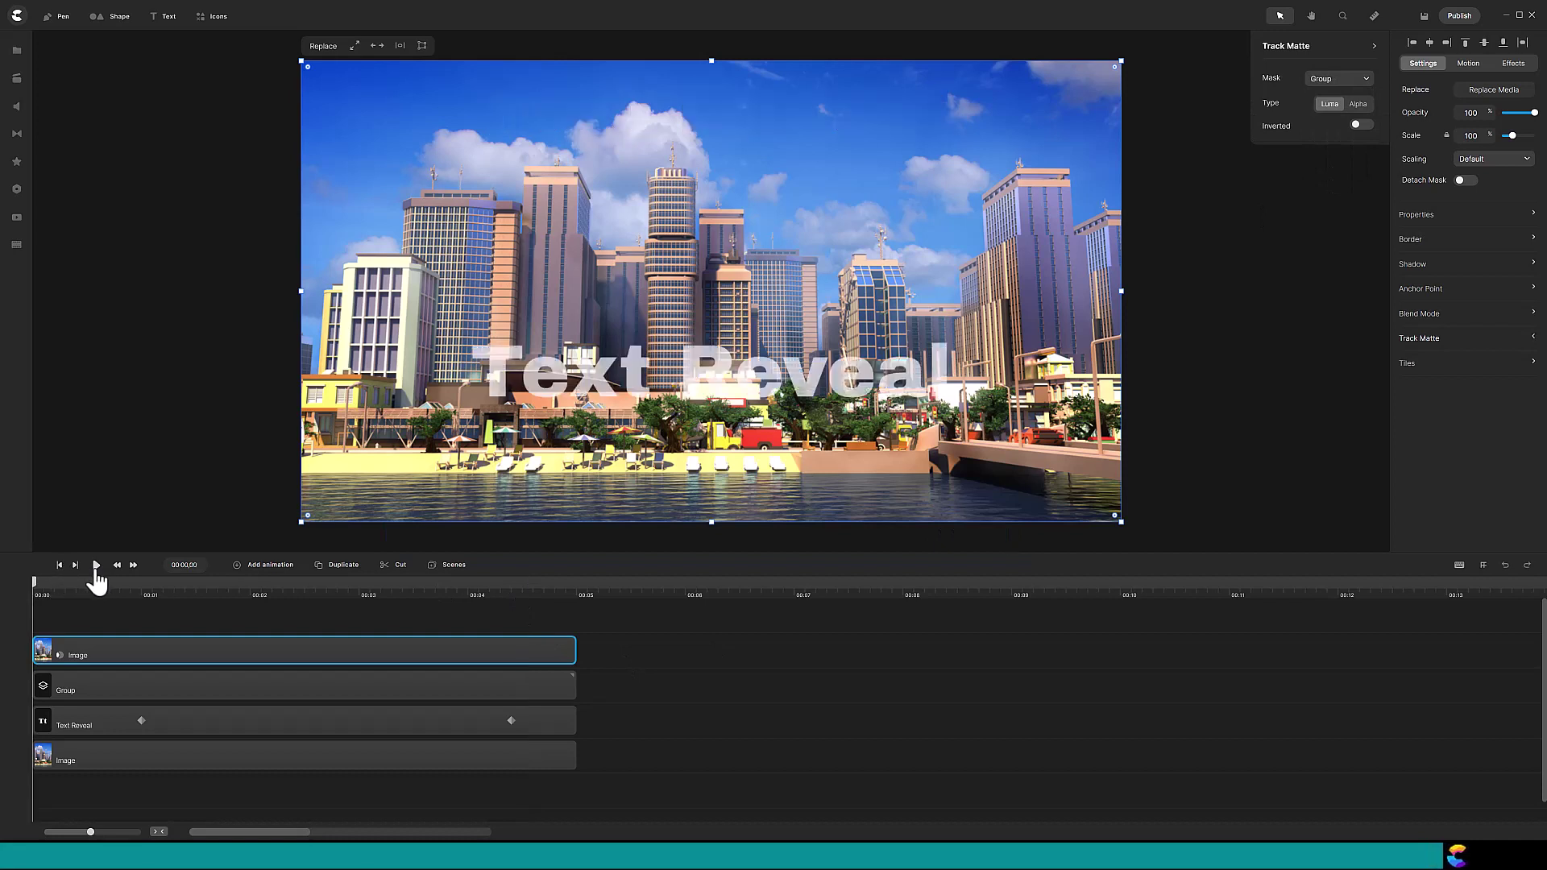
pyautogui.click(1359, 106)
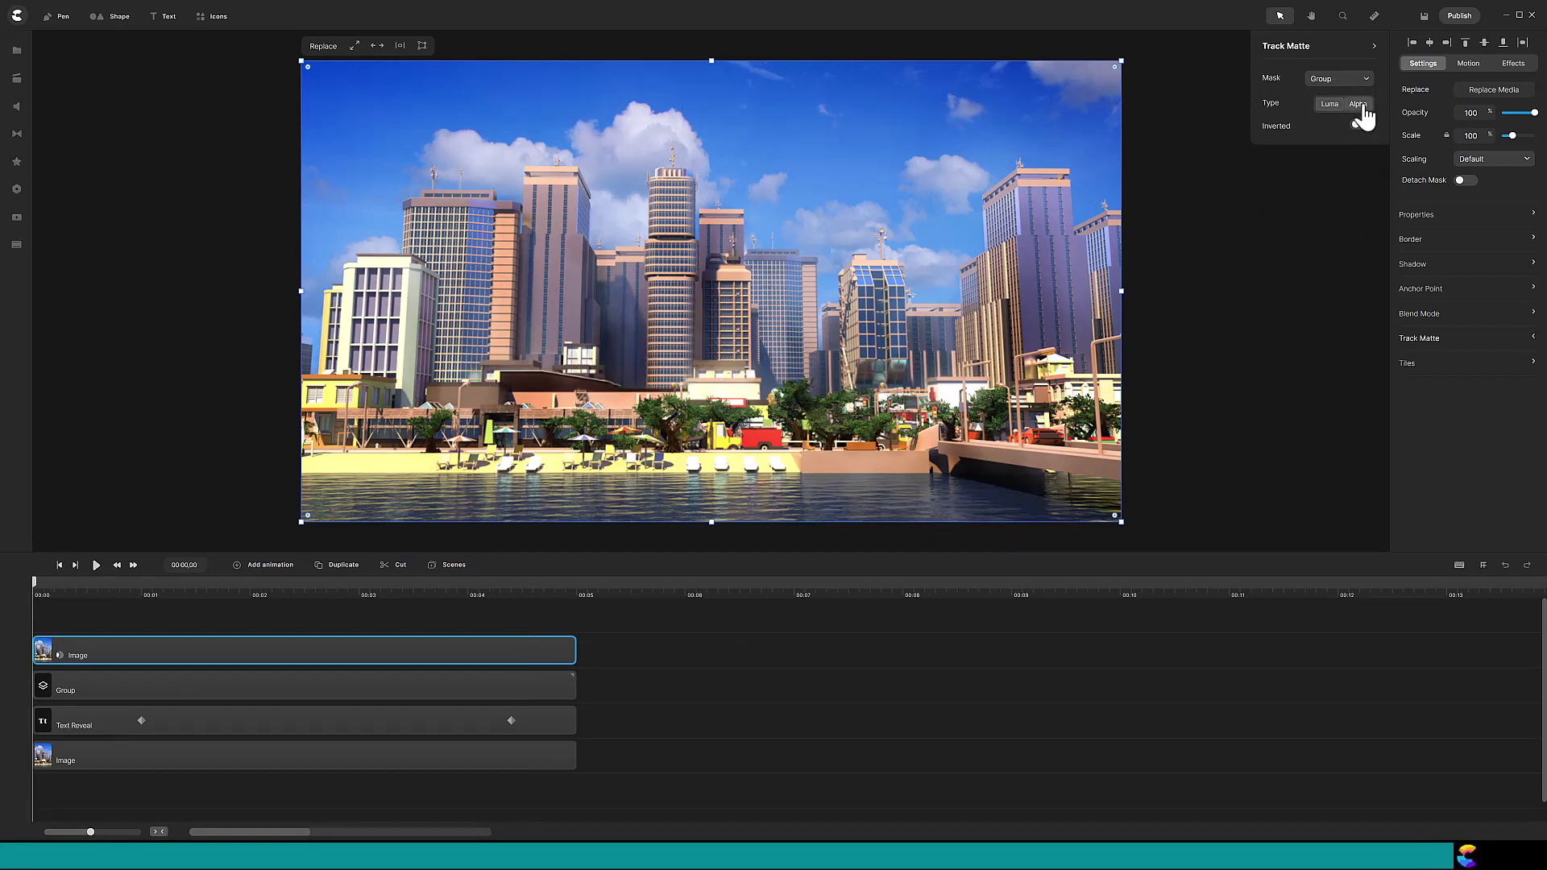
pyautogui.click(96, 566)
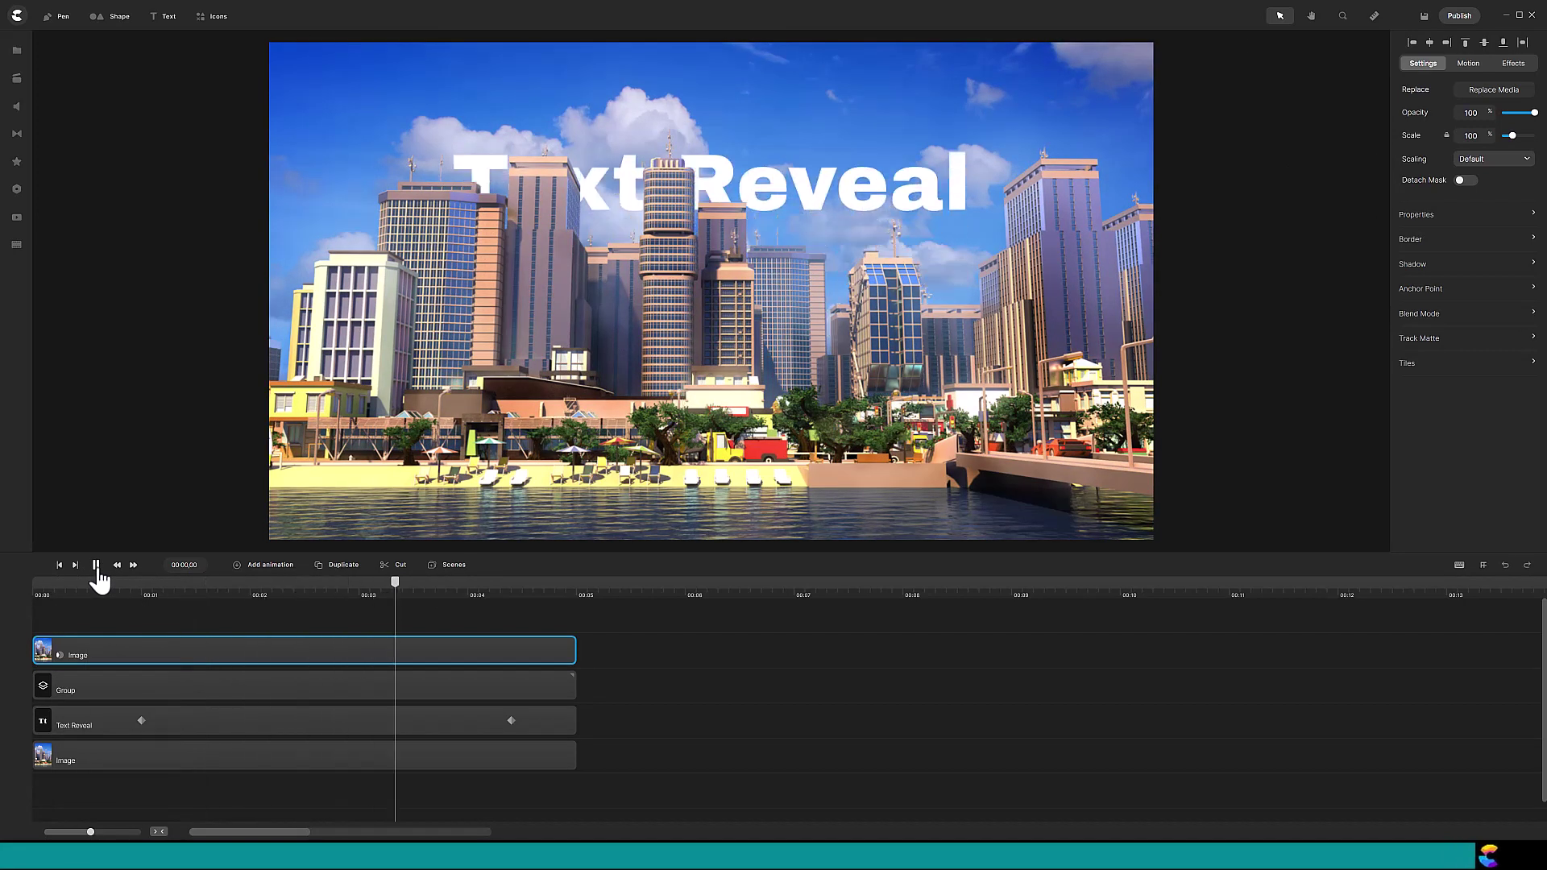
pyautogui.click(97, 565)
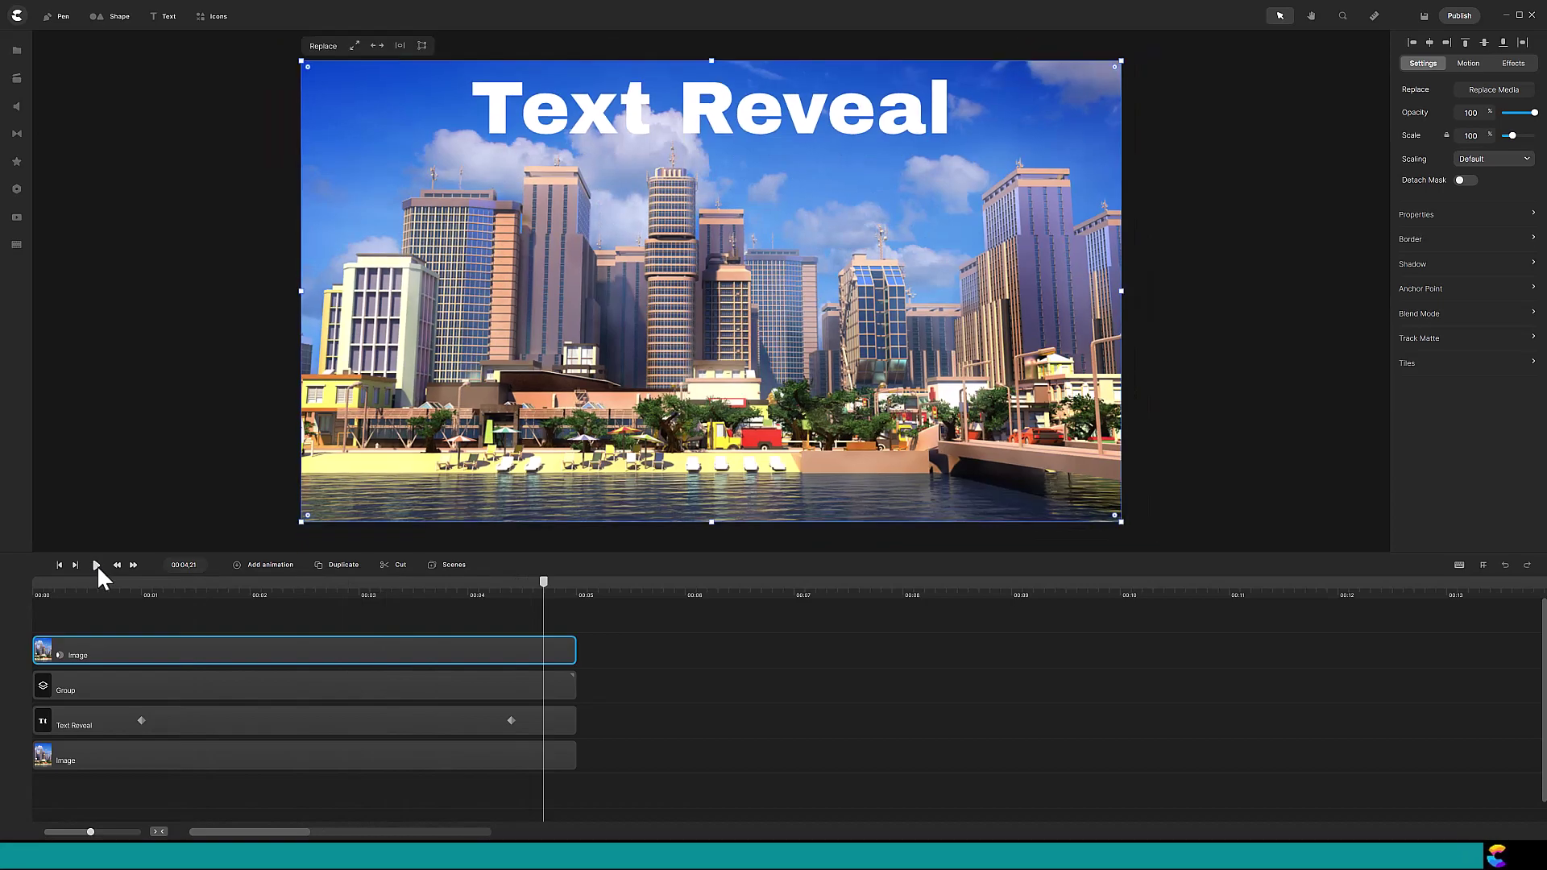